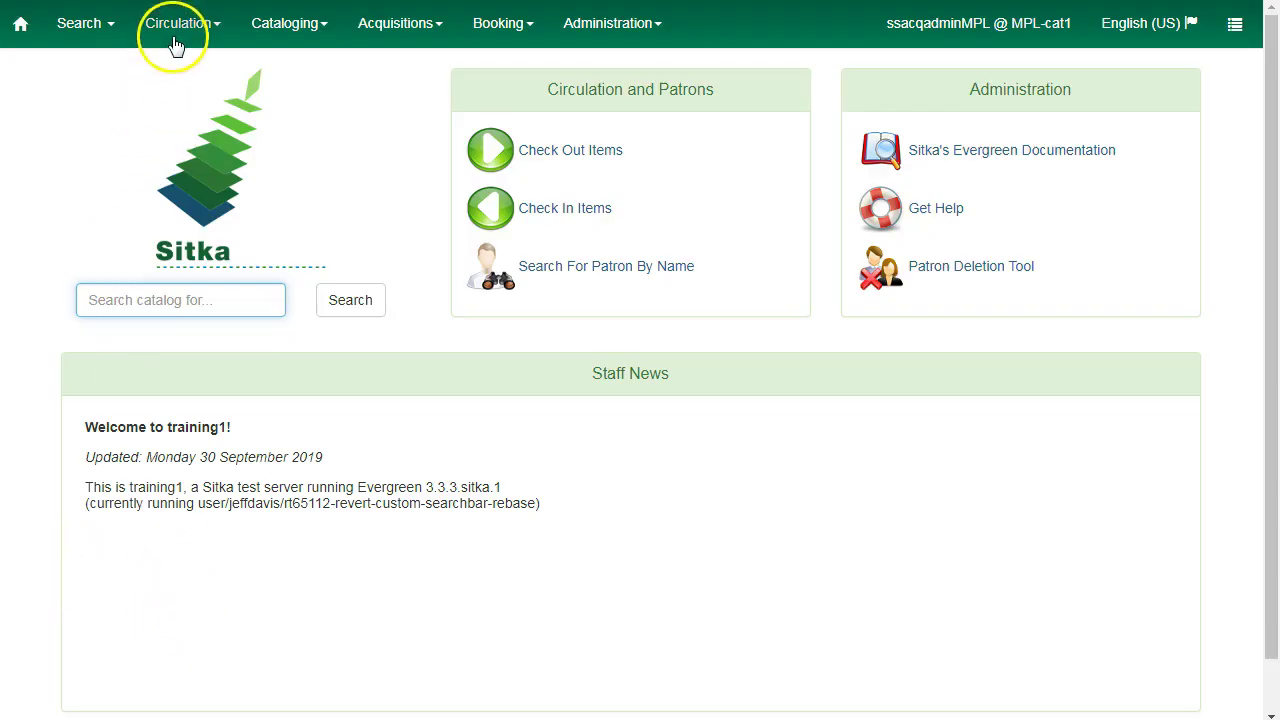
Open Item Status and select all 11 loaded items.
click(177, 28)
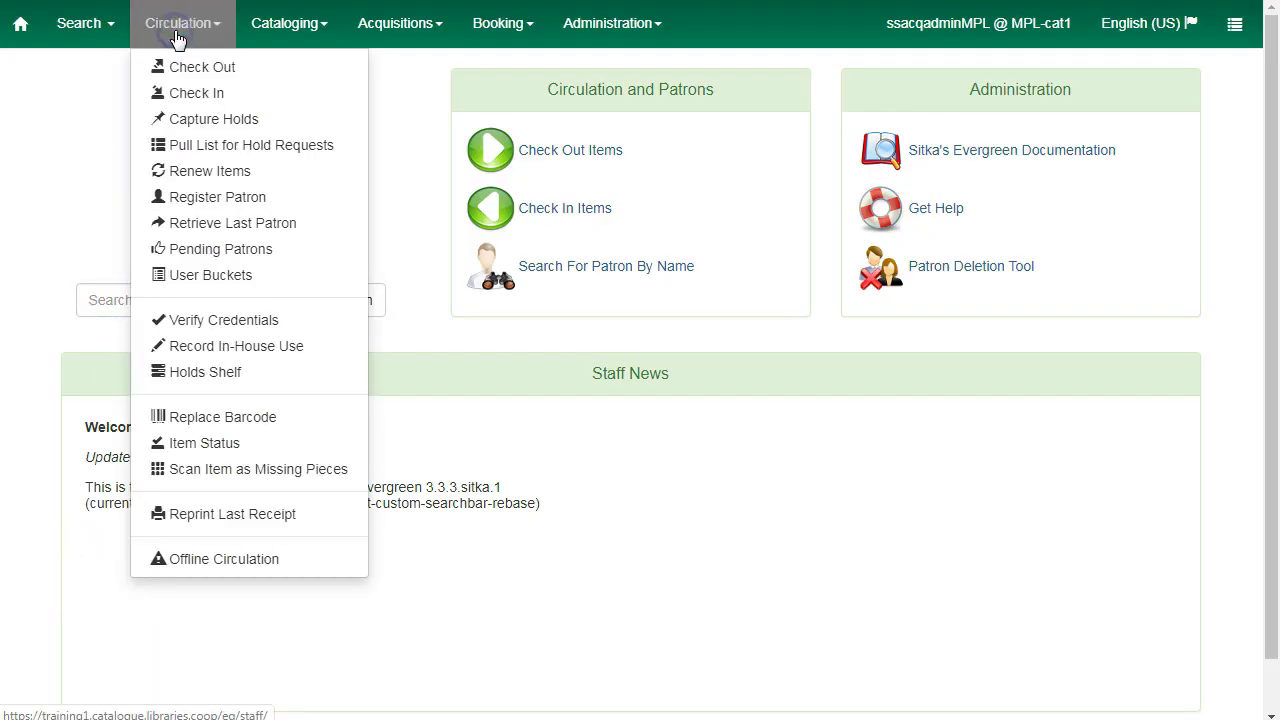
click(185, 447)
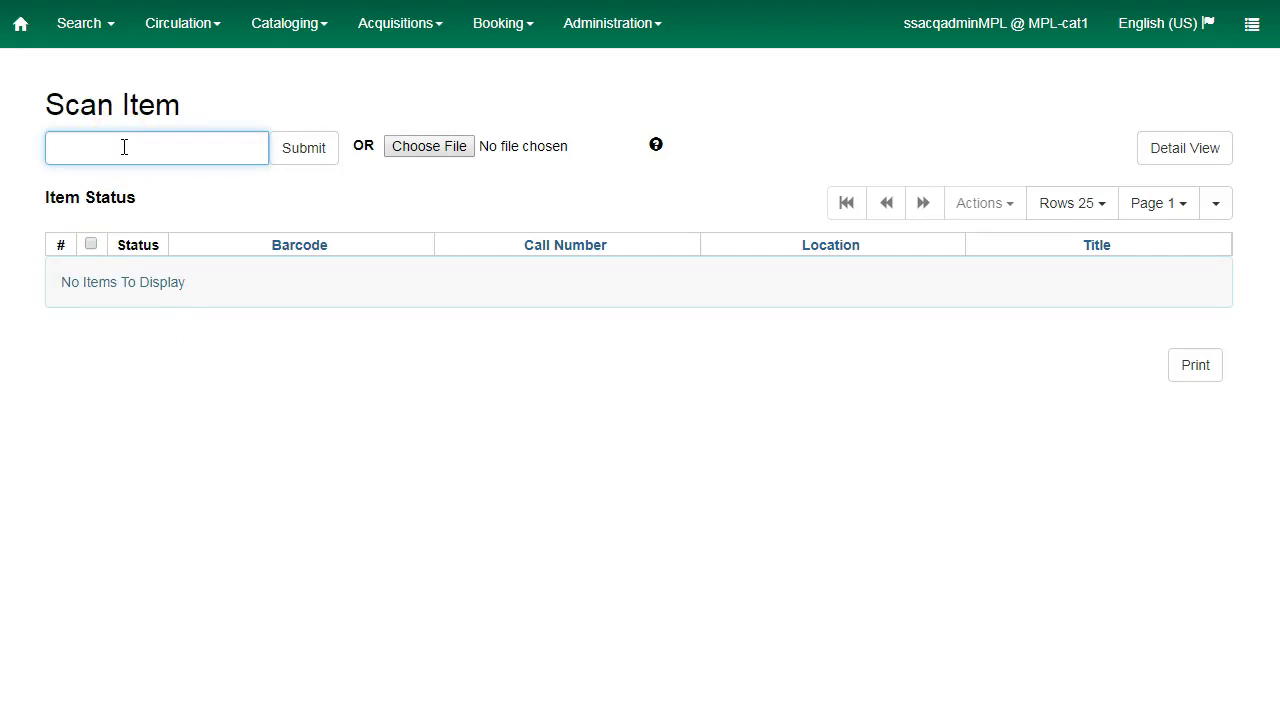
click(91, 260)
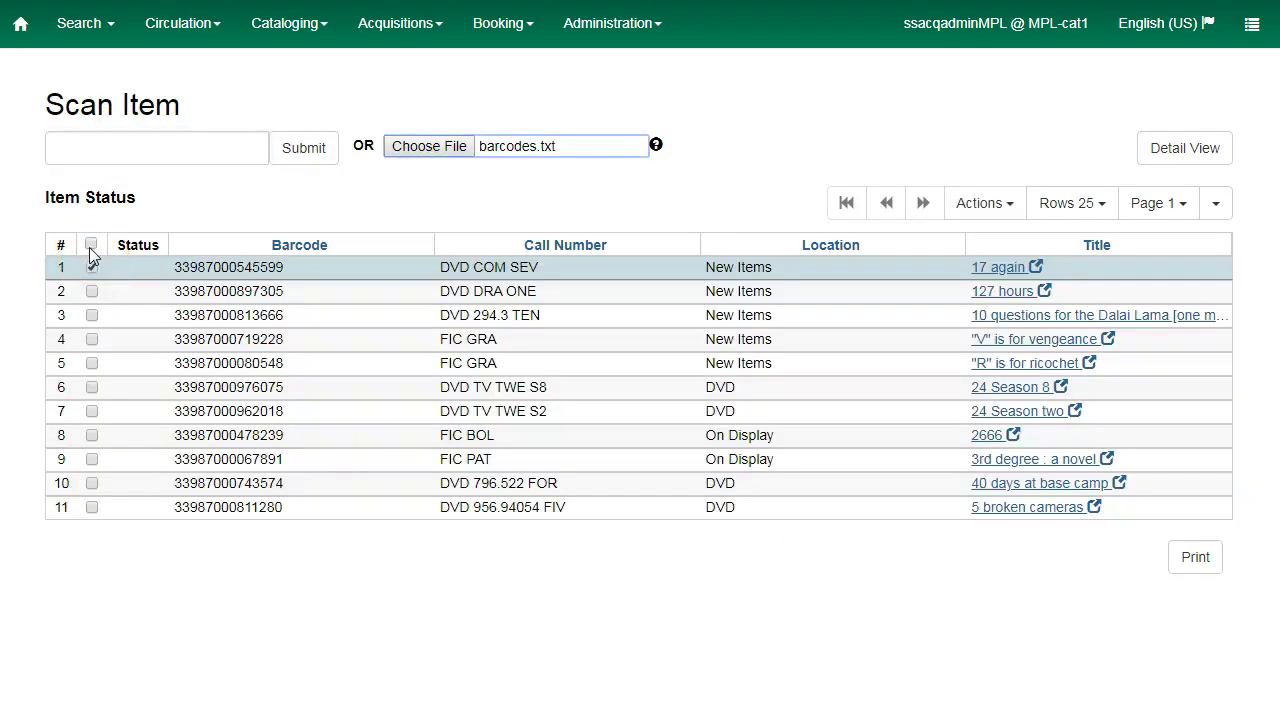
click(91, 245)
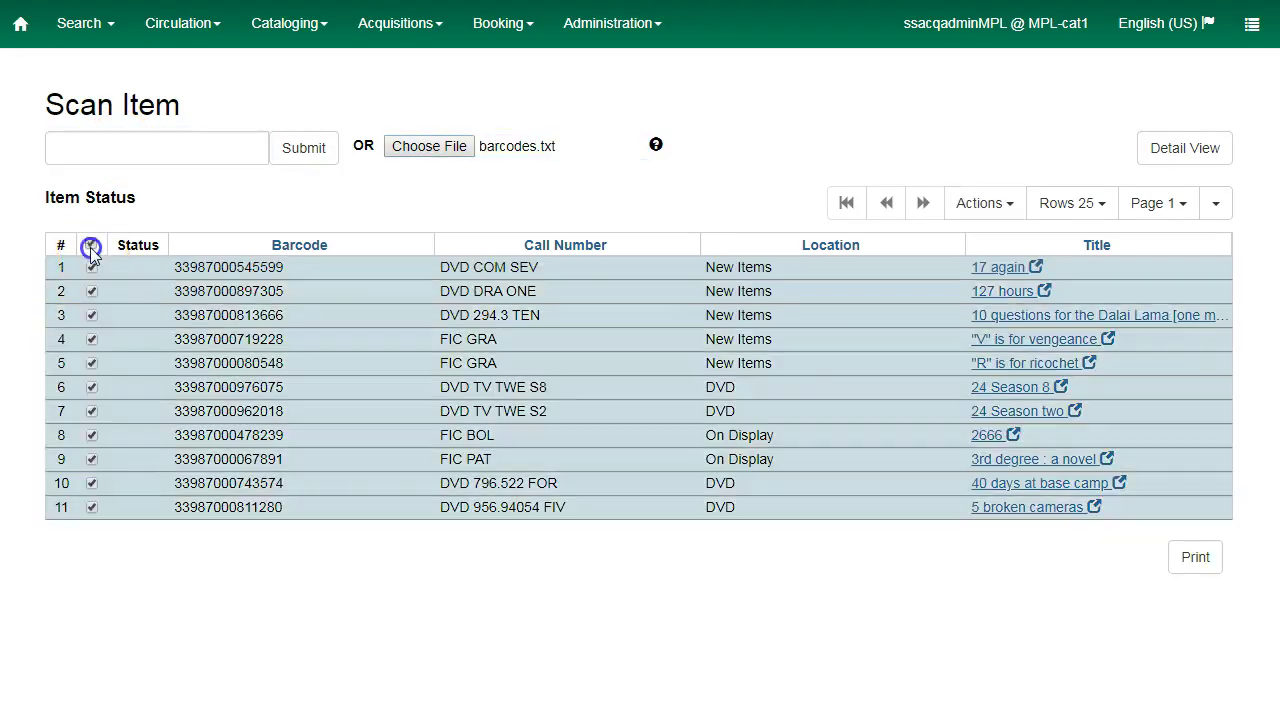
Choose Print Labels from the Actions menu for the selected items.
click(979, 205)
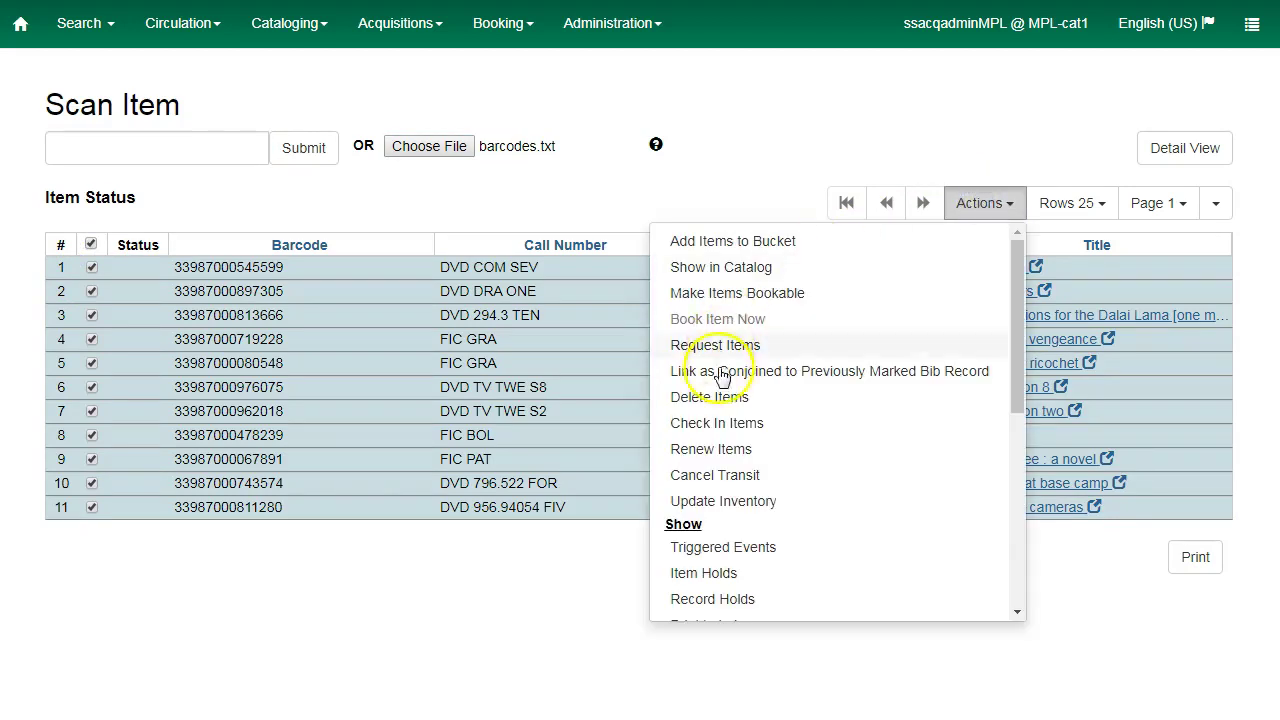
scroll(806, 528, down, 2)
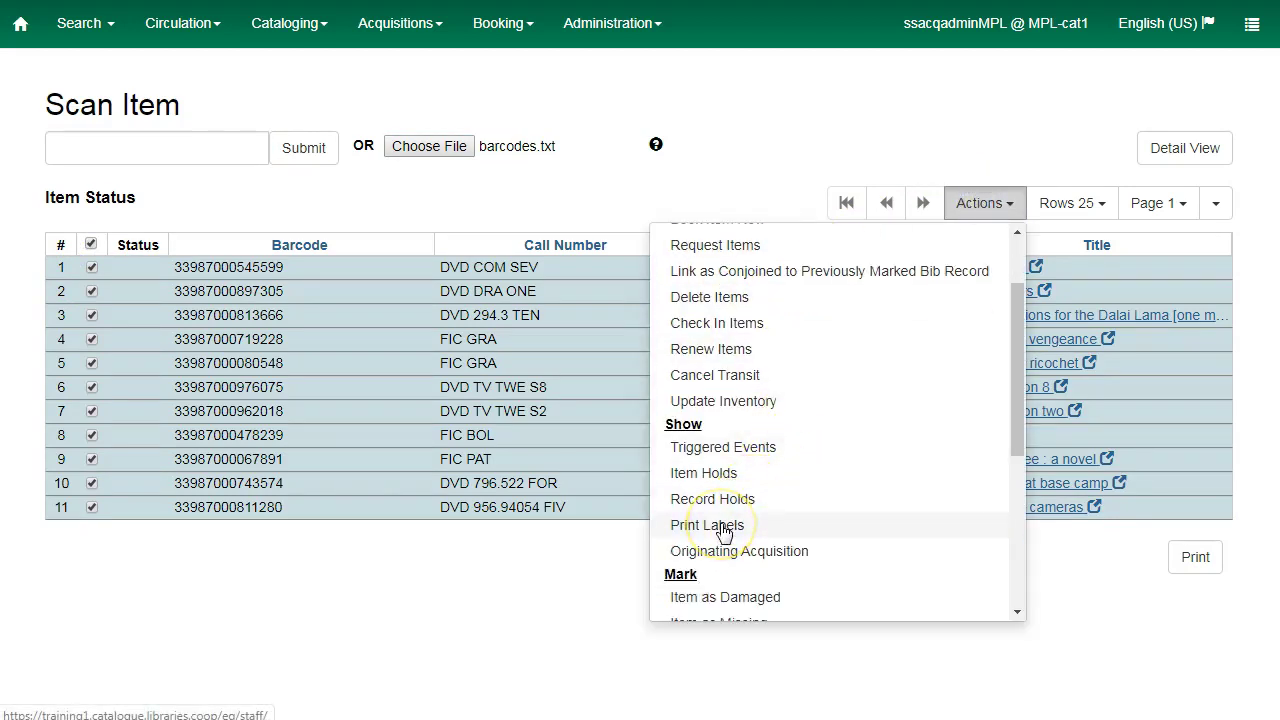
click(707, 525)
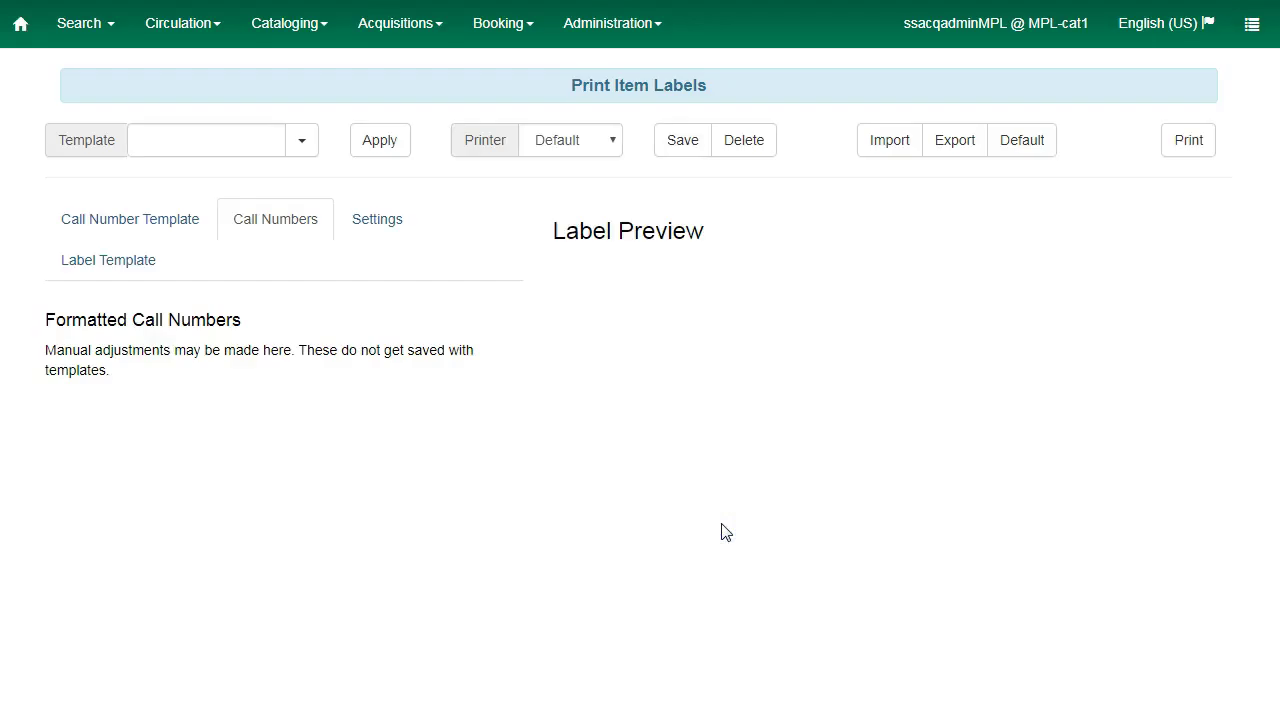
Once the call-number preview loads, switch to the label Settings tab.
click(721, 524)
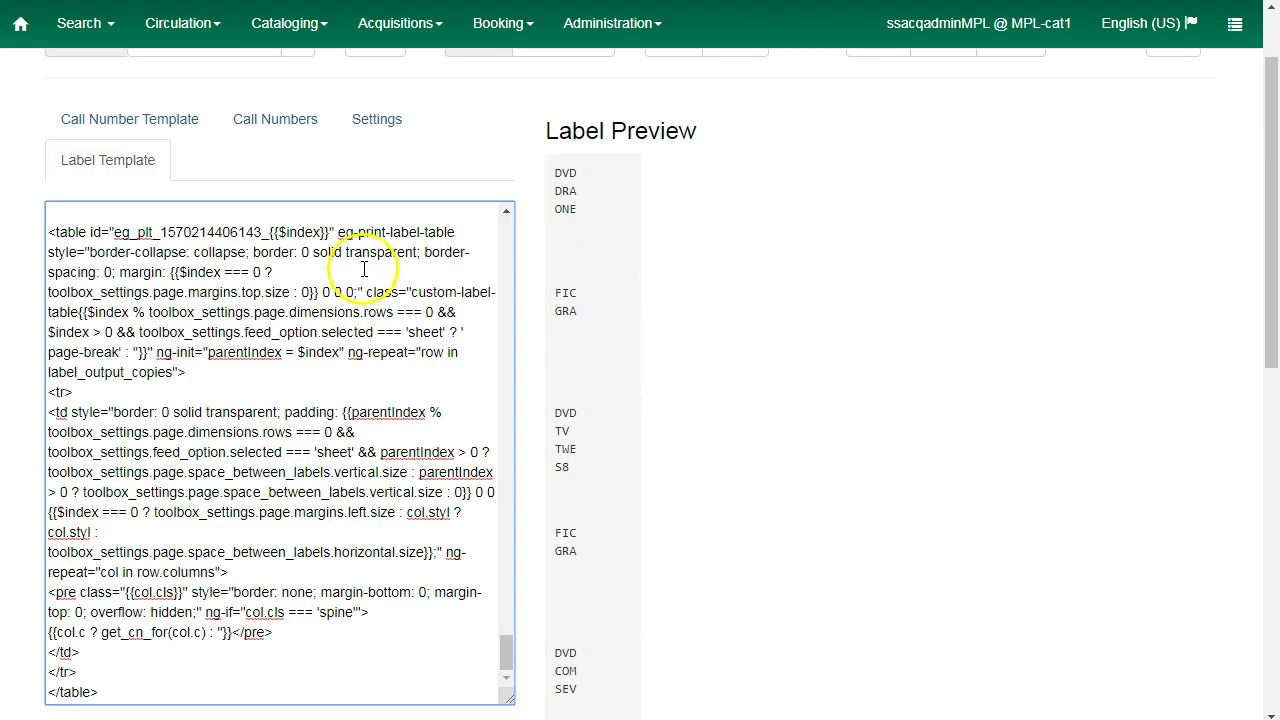
click(374, 125)
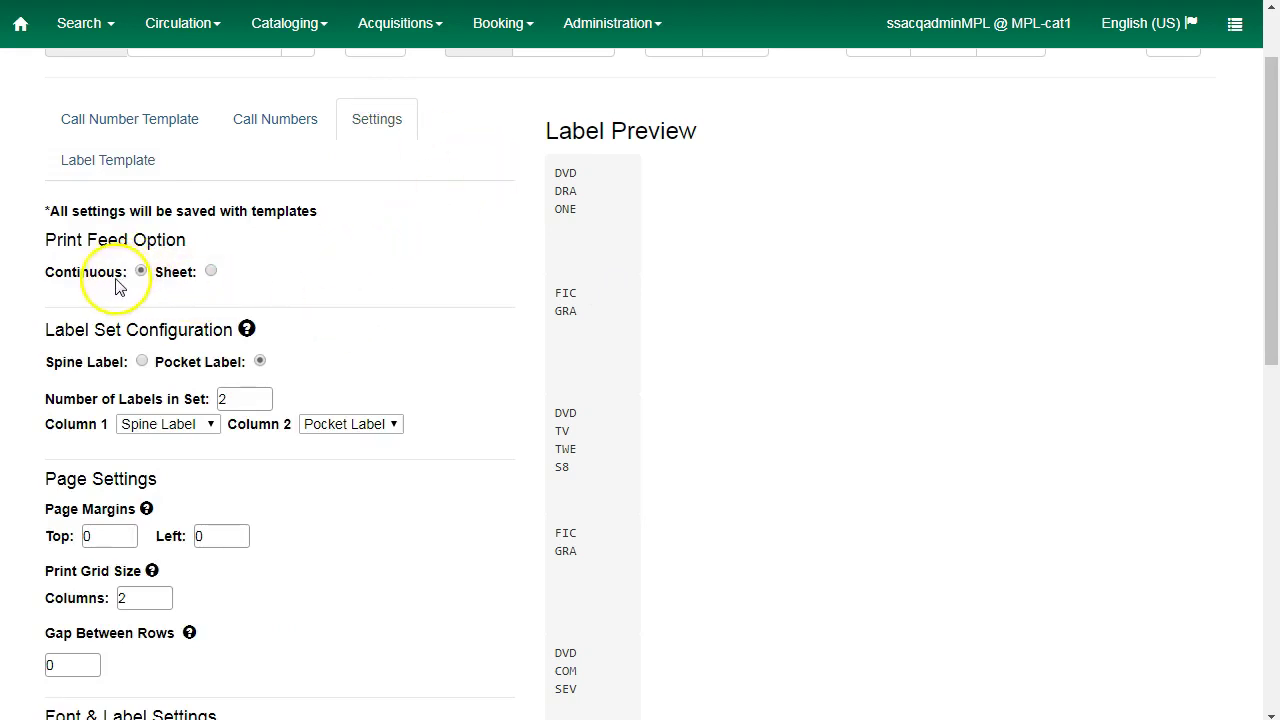
Choose Sheet feed and Spine Label, with 1 label per set.
click(213, 273)
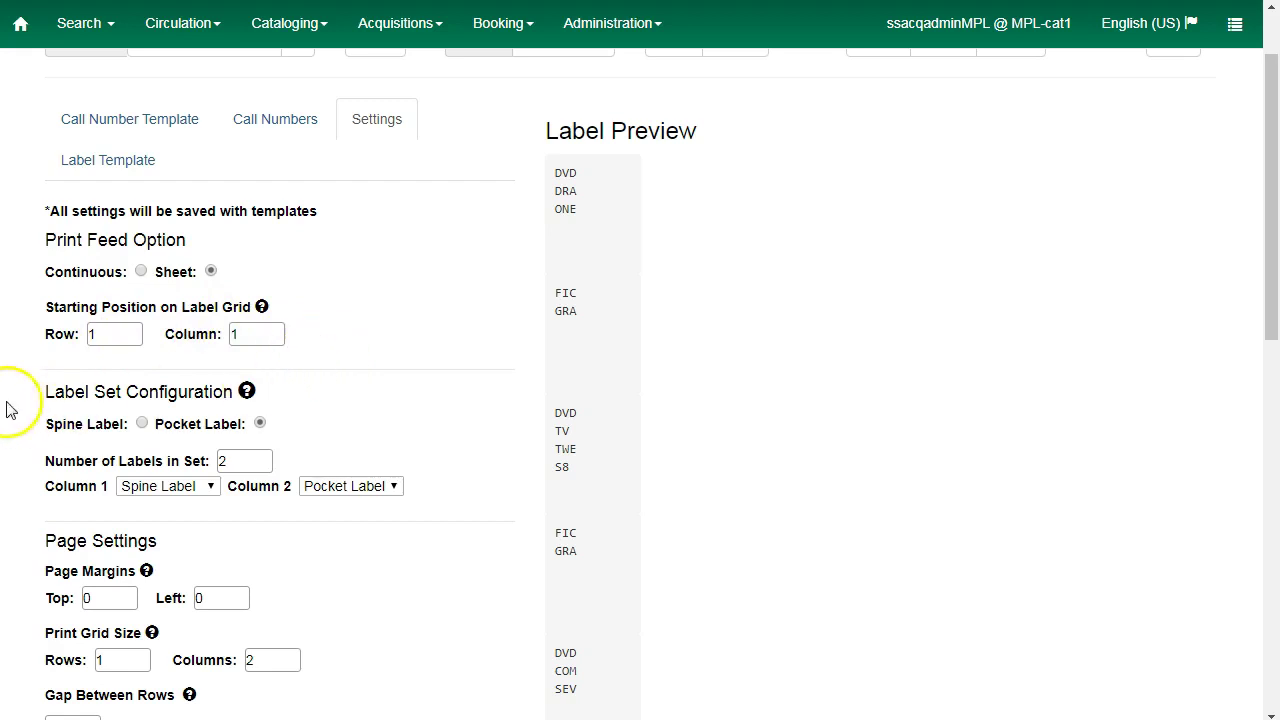
click(142, 424)
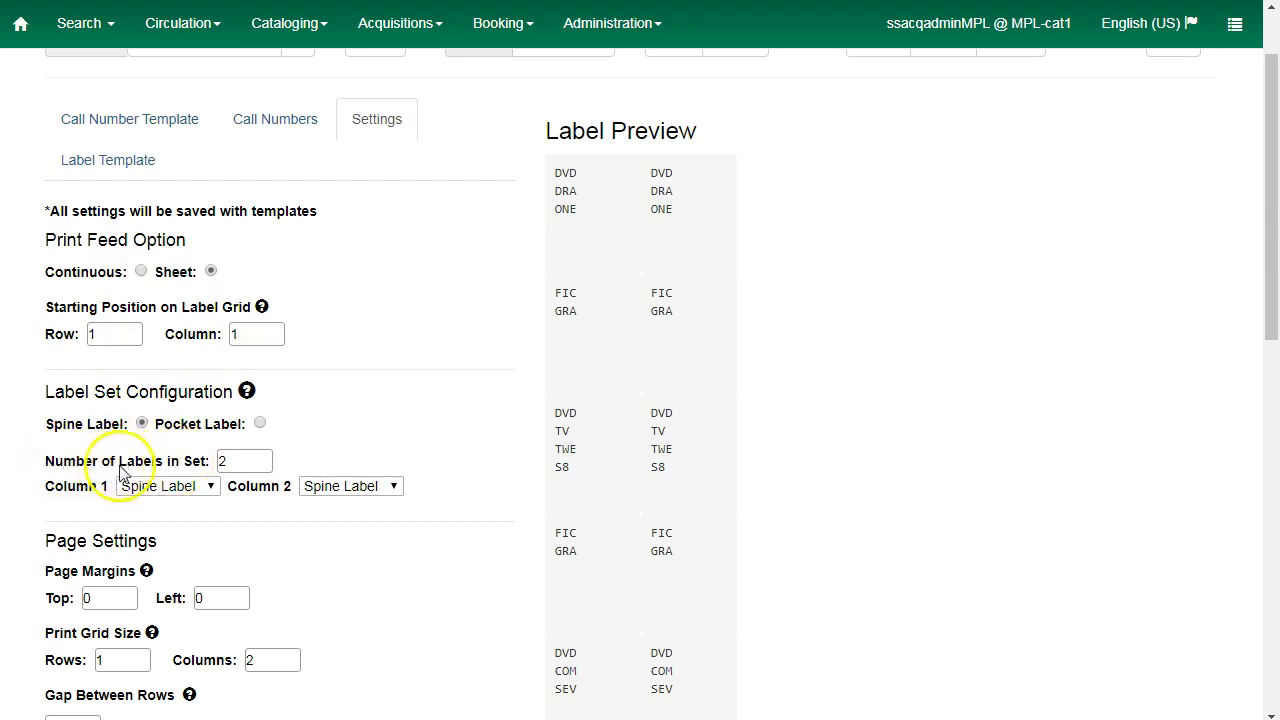
double_click(233, 459)
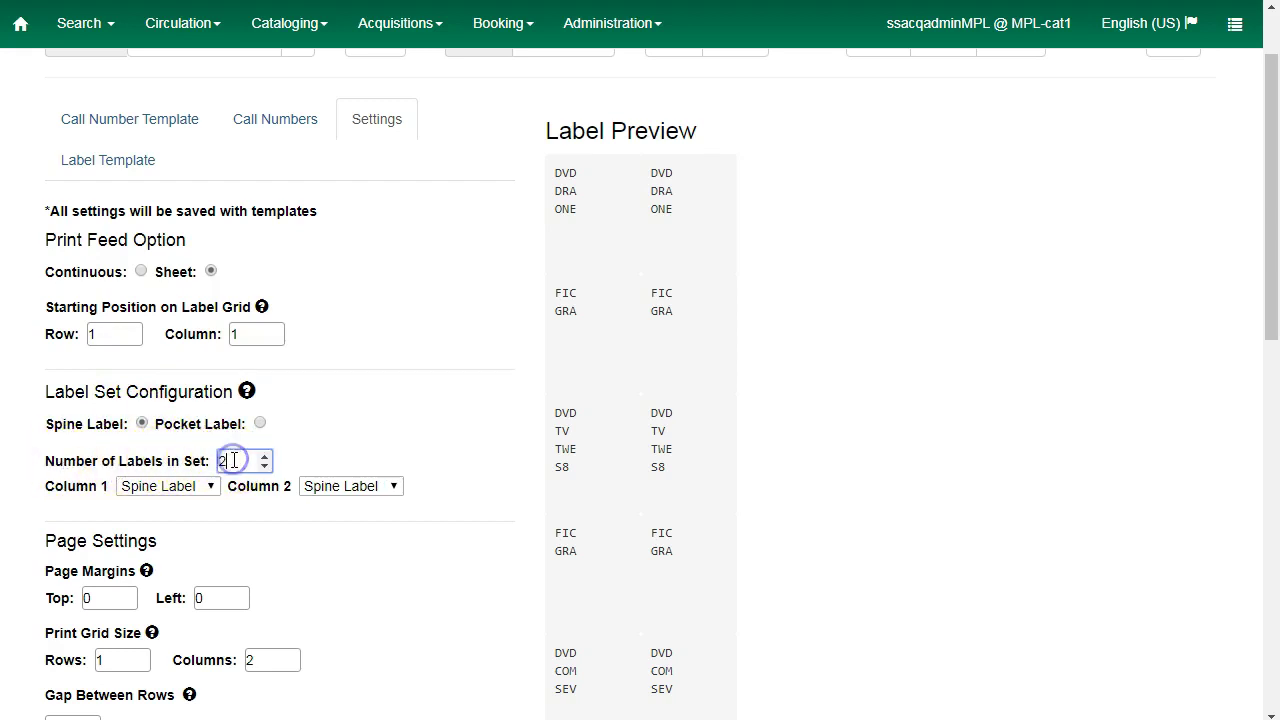
text(1)
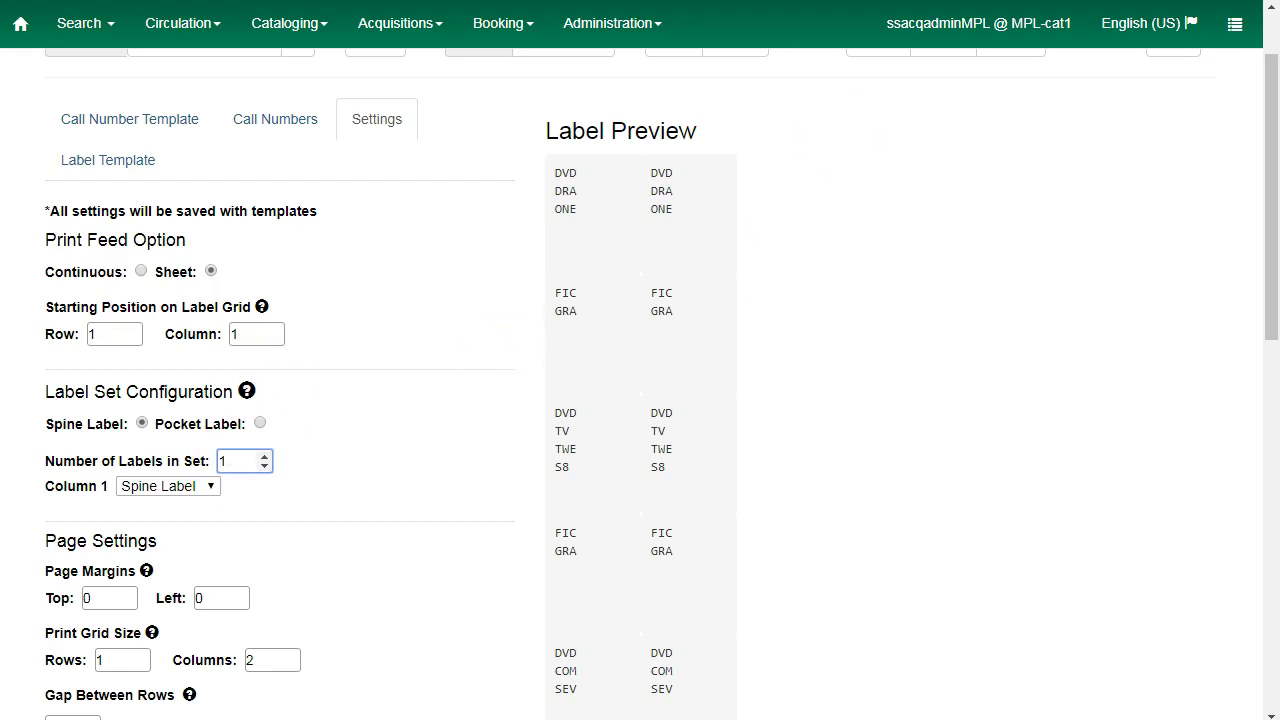
scroll(167, 447, down, 1)
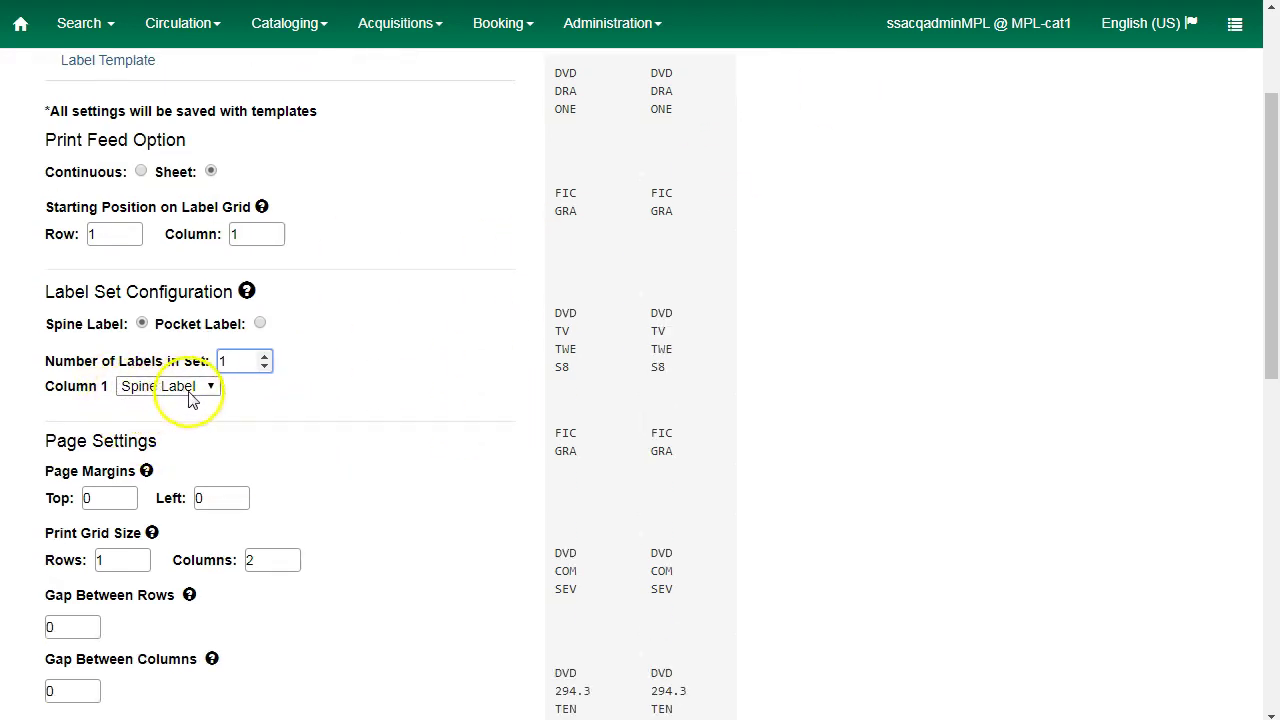
key(Tab)
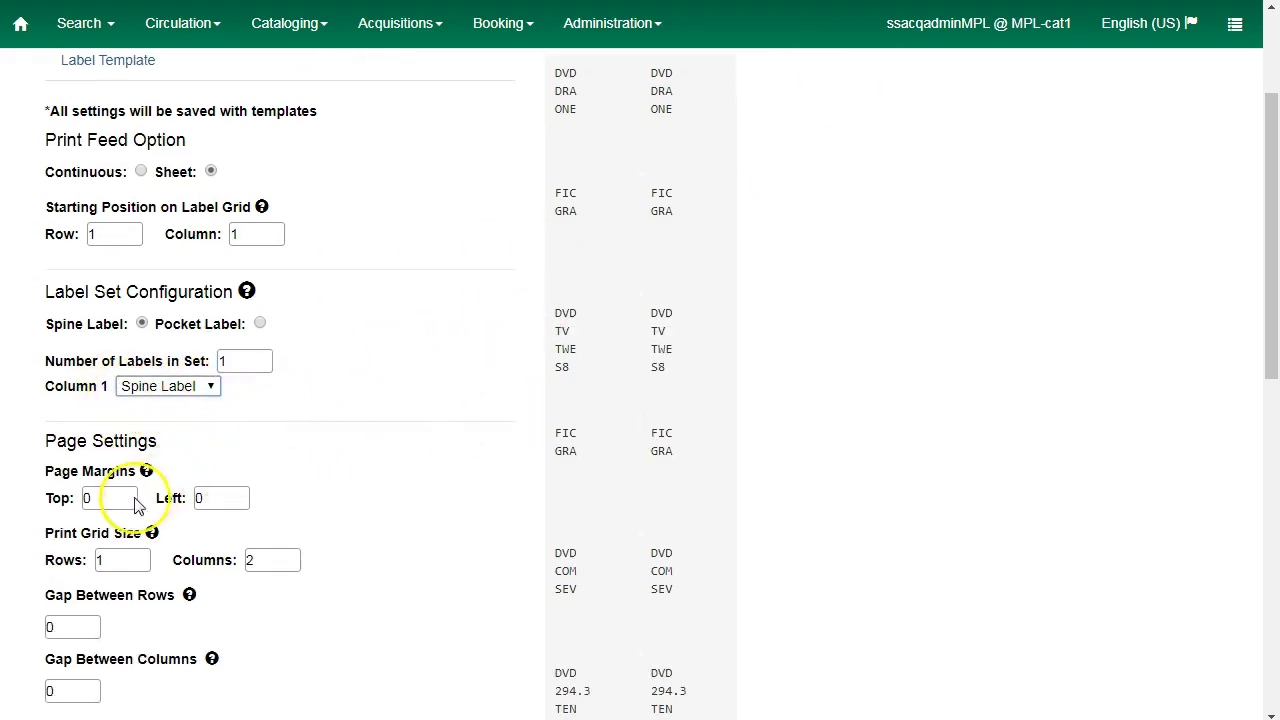
Set the print grid to 10 rows and 5 columns.
scroll(137, 497, down, 1)
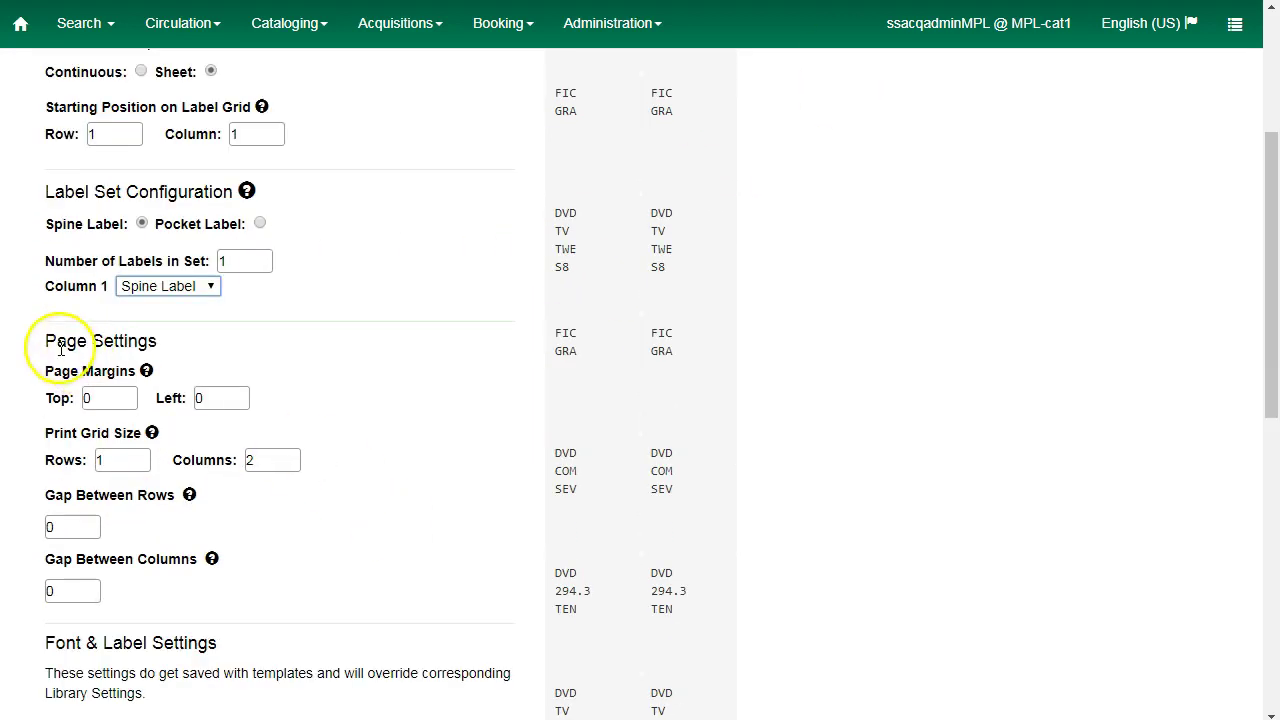
click(94, 460)
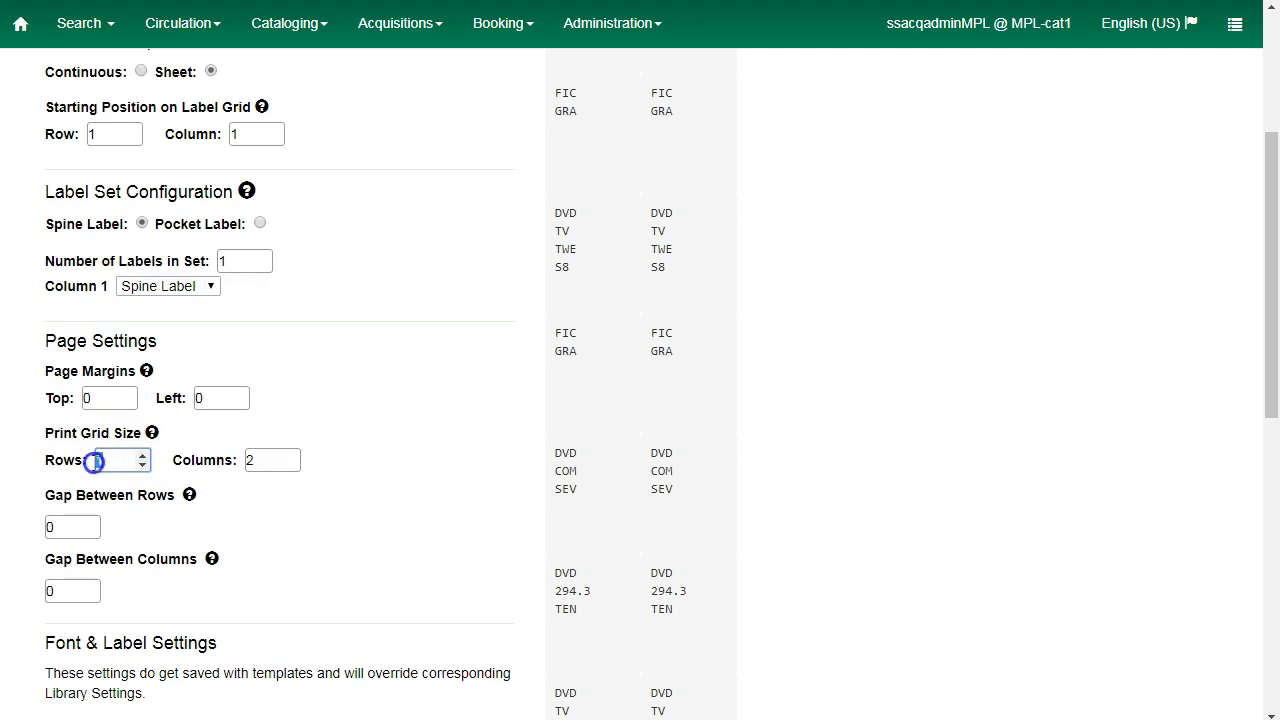
text(10)
text(5)
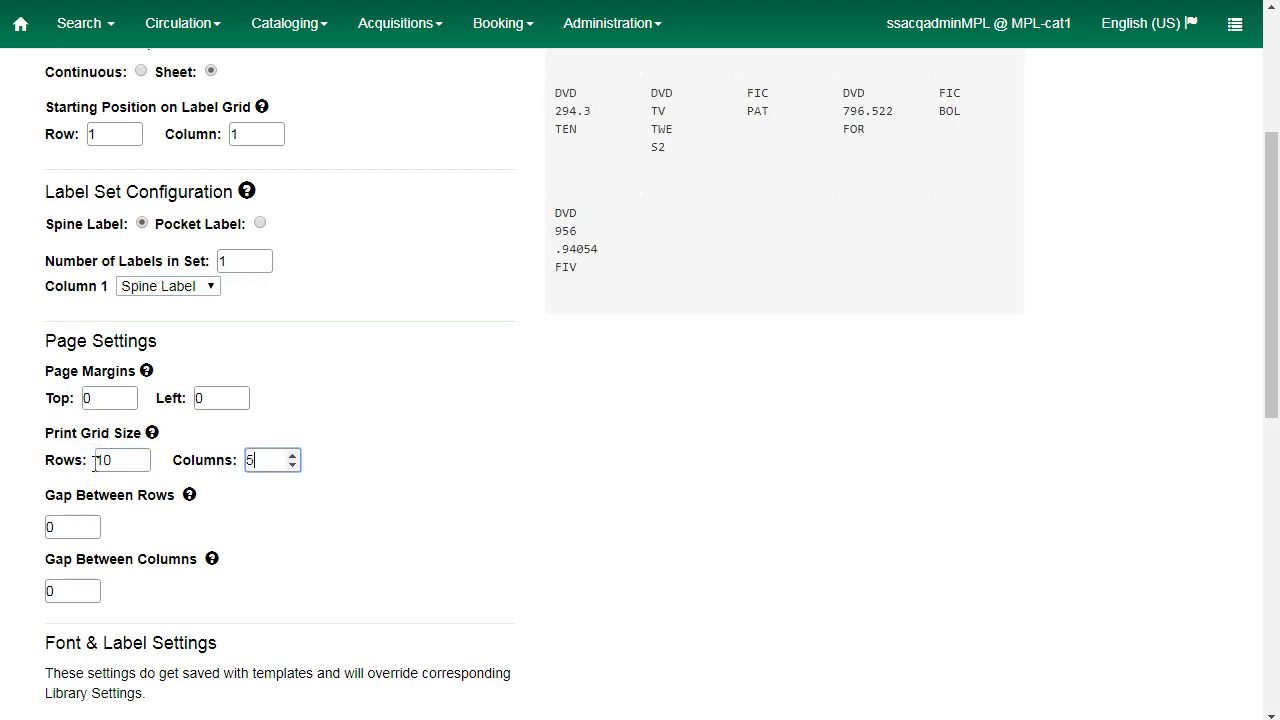
scroll(340, 477, up, 2)
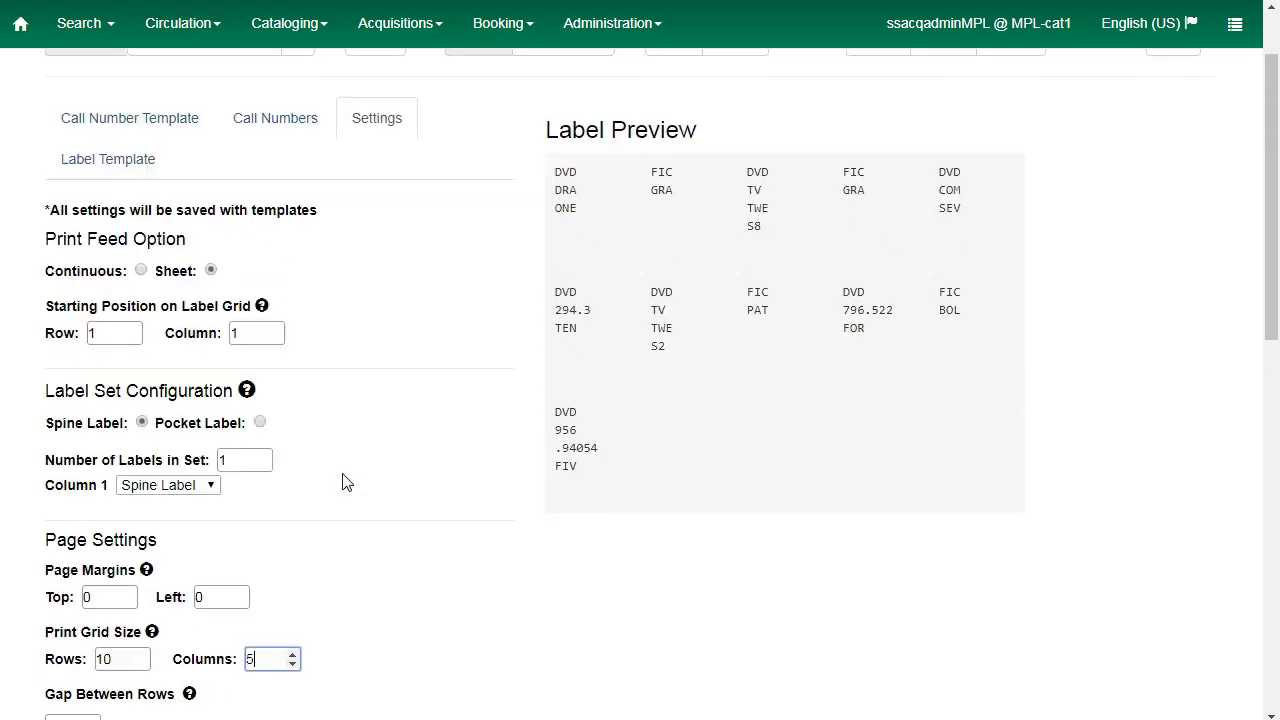
scroll(340, 477, down, 1)
scroll(342, 483, down, 1)
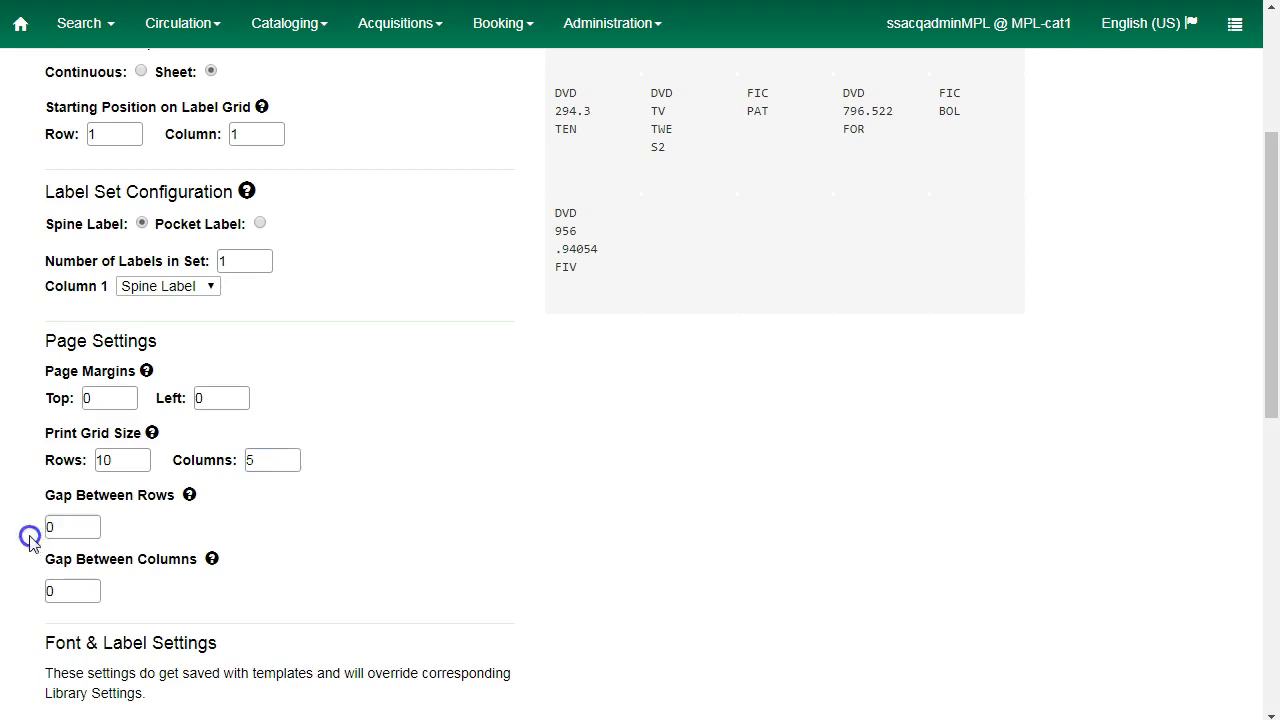
click(73, 527)
text(.10in)
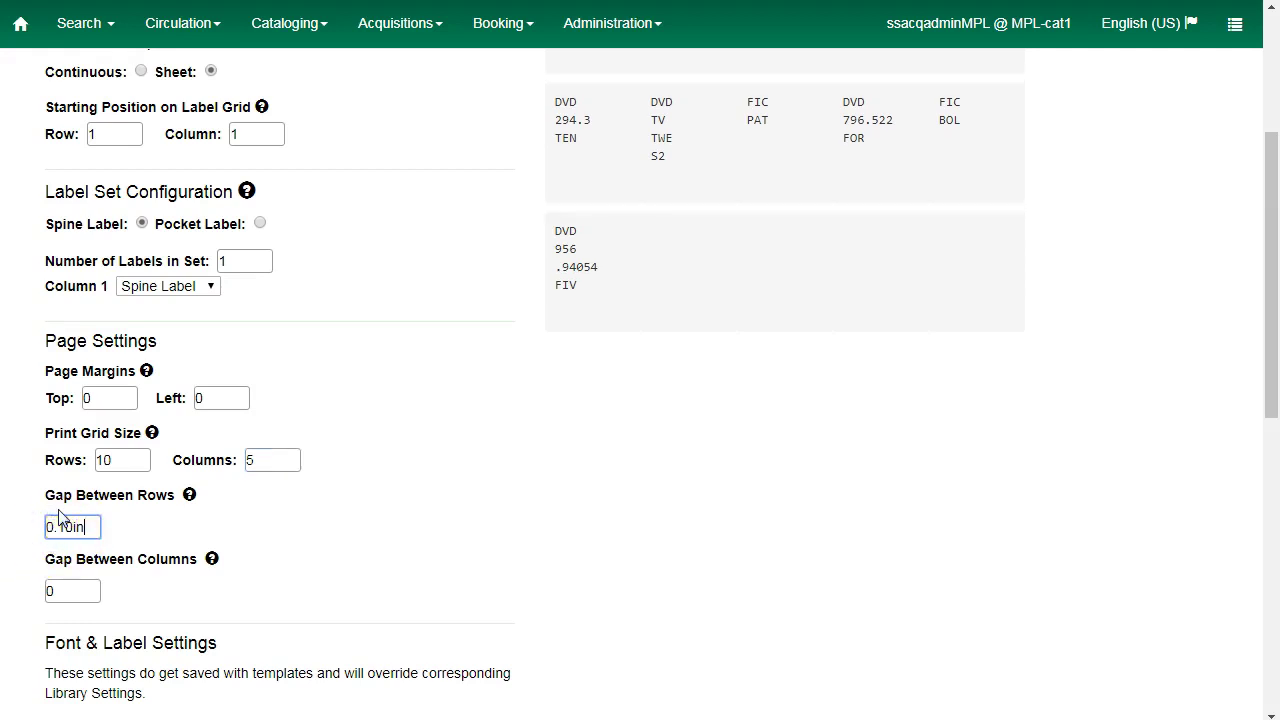
drag(63, 591, 12, 595)
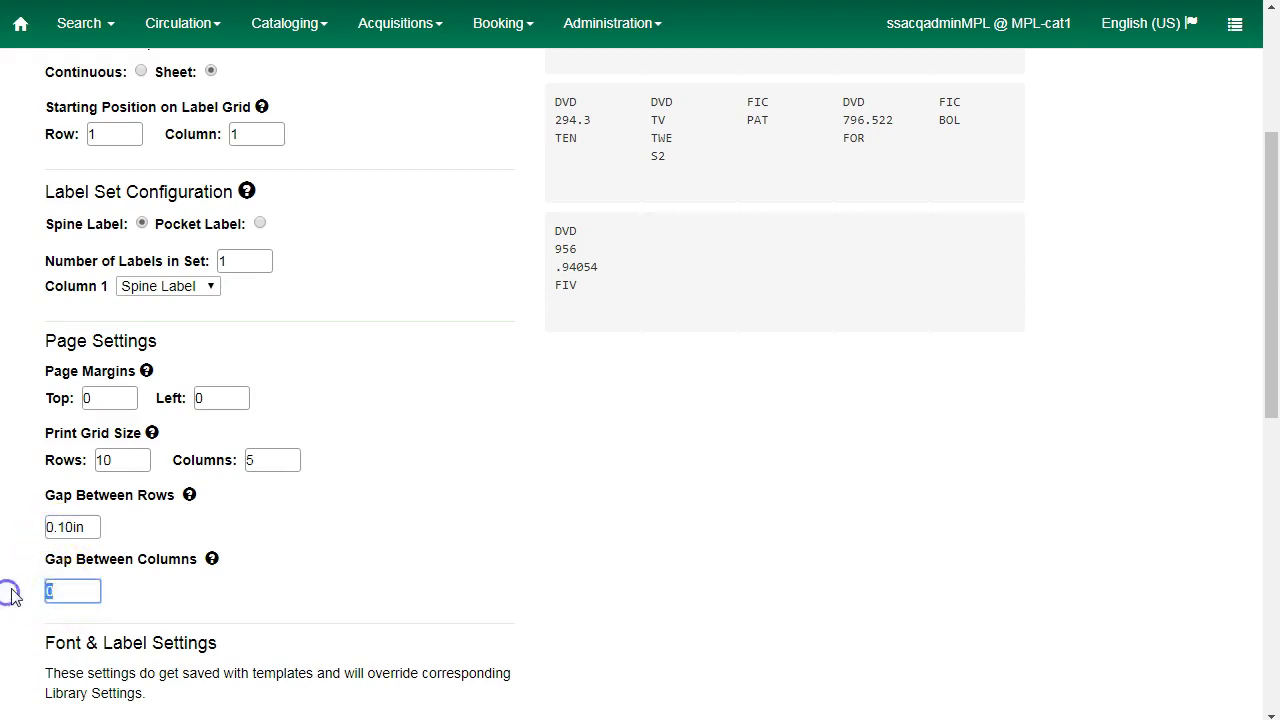
text(0.10in)
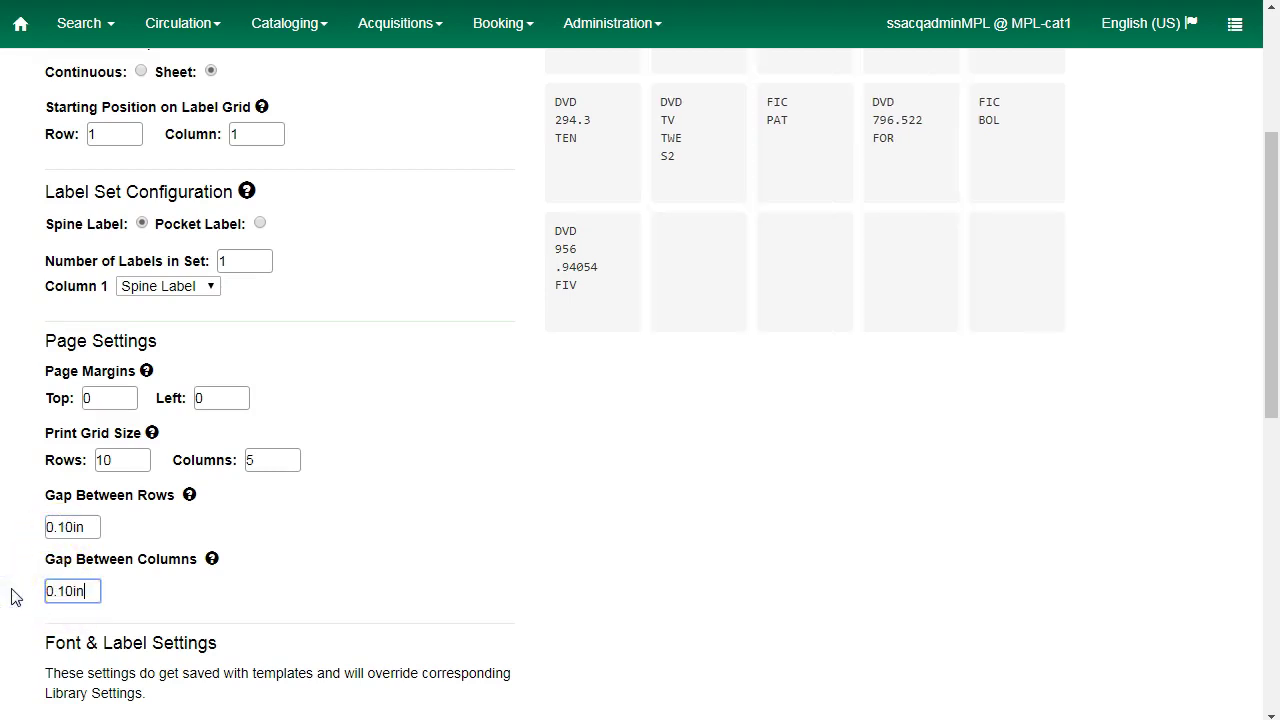
scroll(850, 620, up, 2)
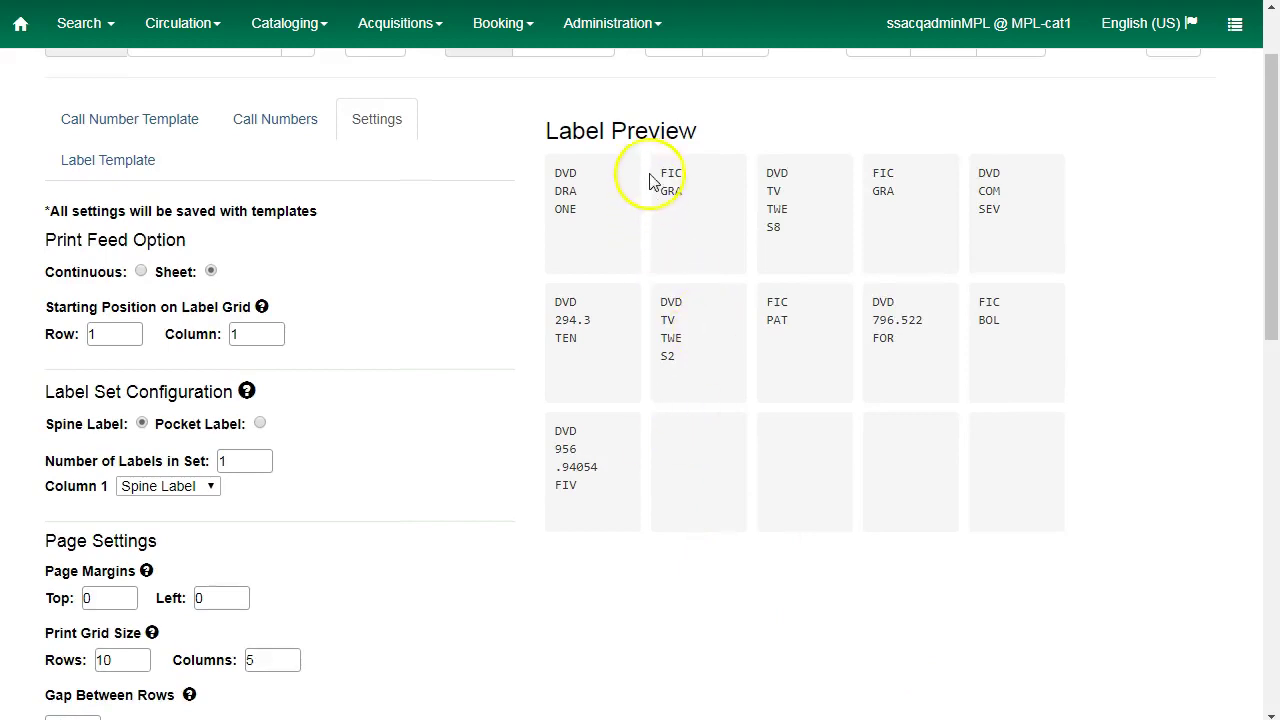
scroll(437, 423, down, 2)
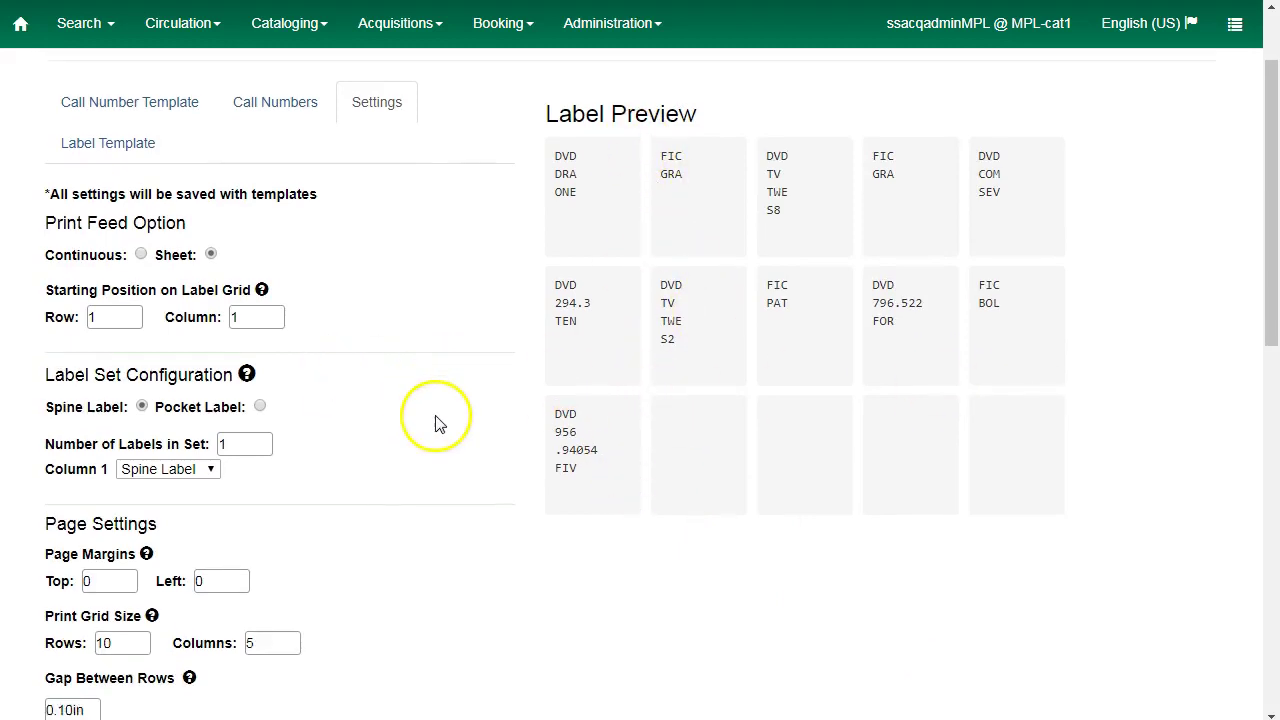
click(437, 423)
scroll(212, 367, down, 2)
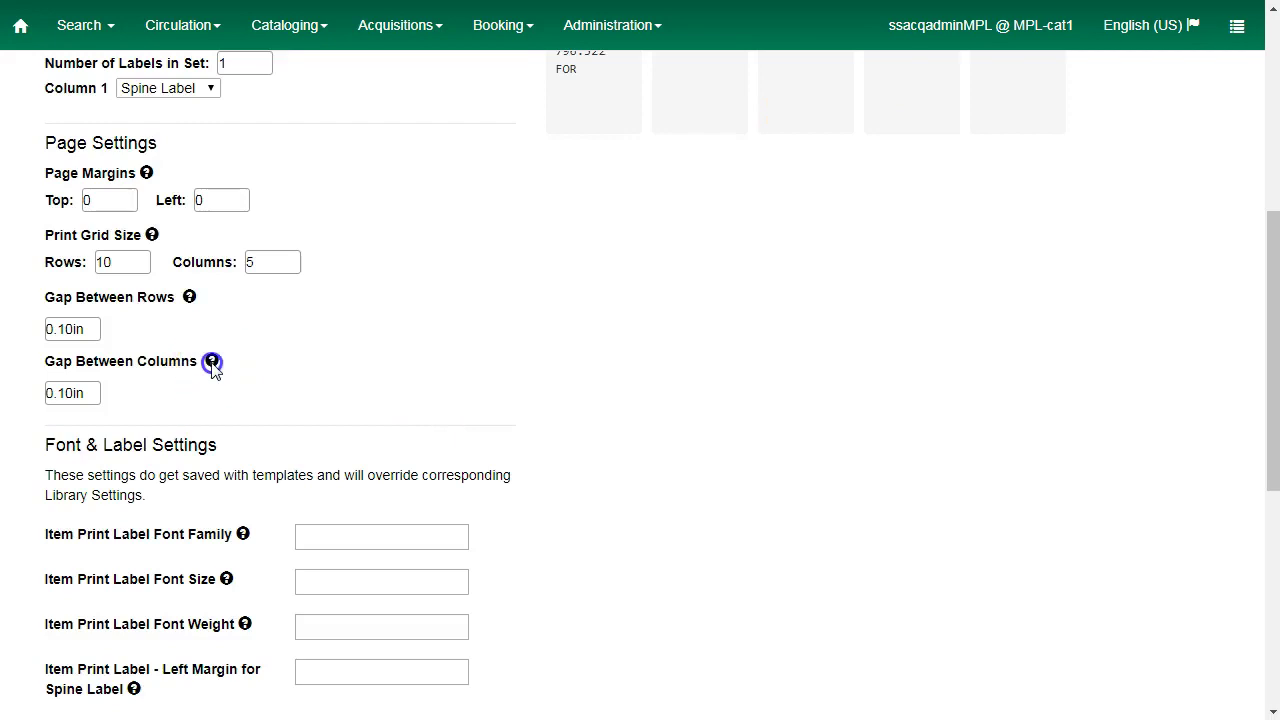
click(212, 362)
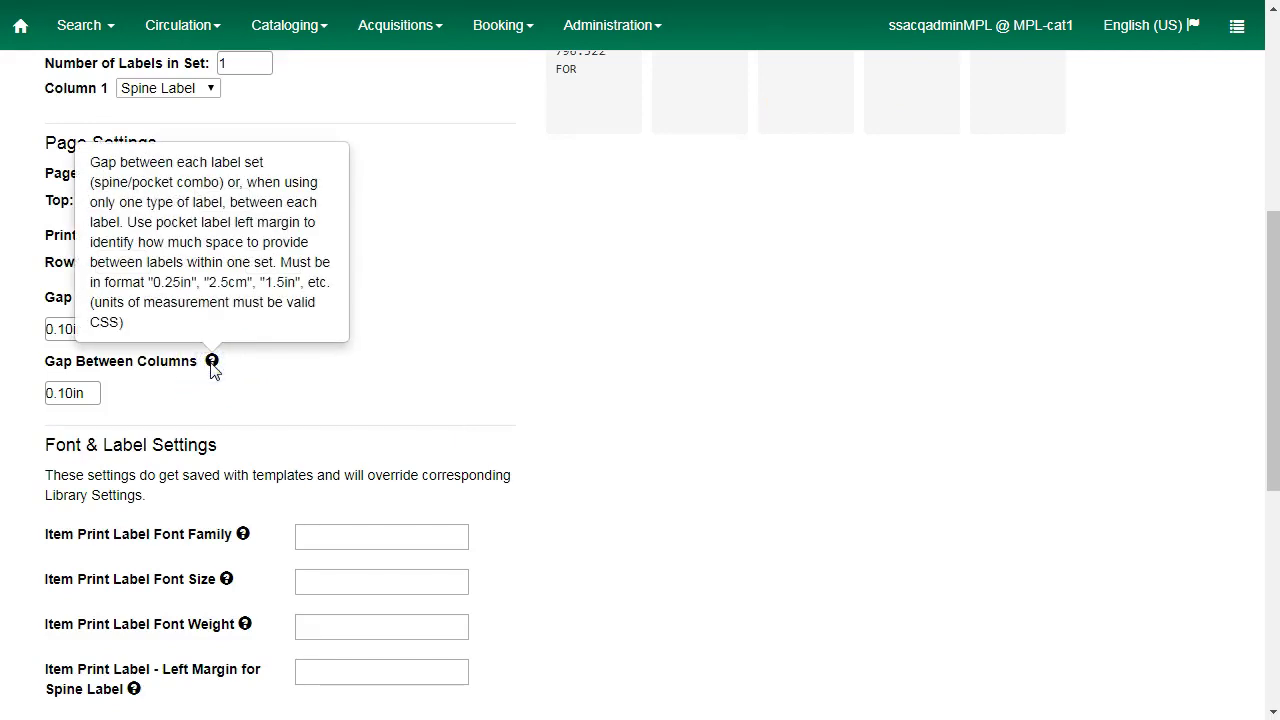
click(234, 330)
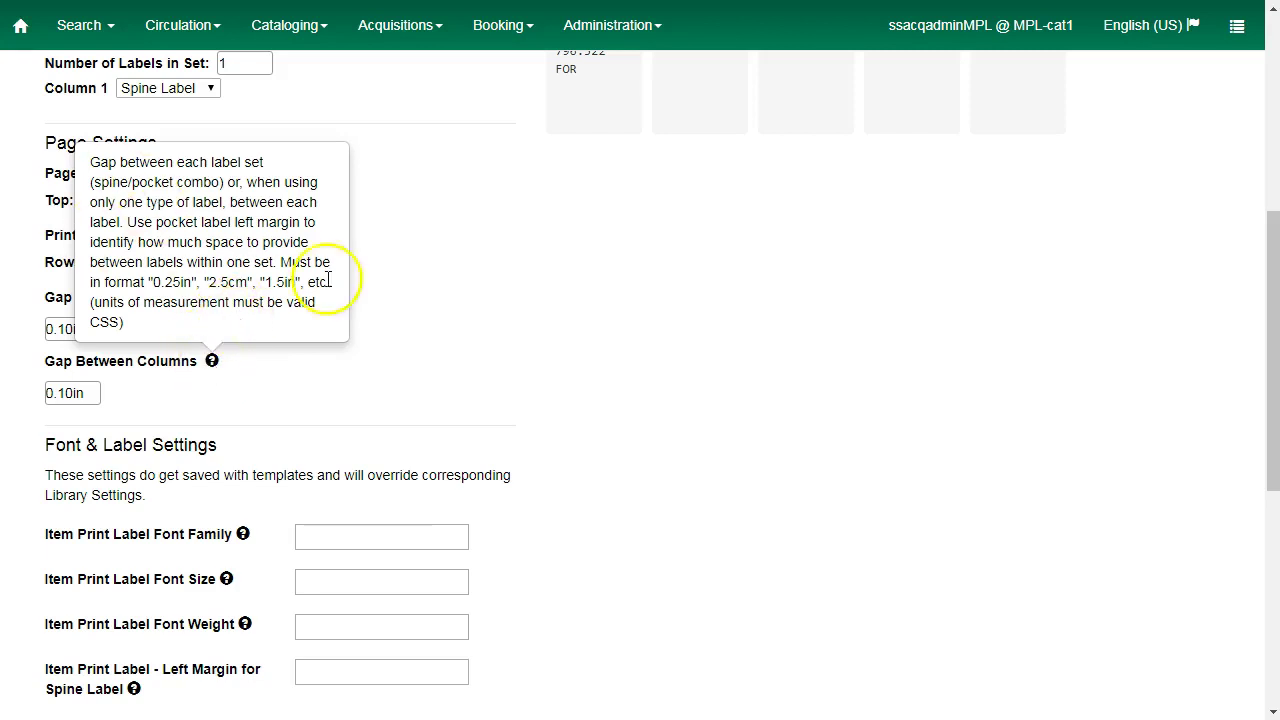
click(211, 363)
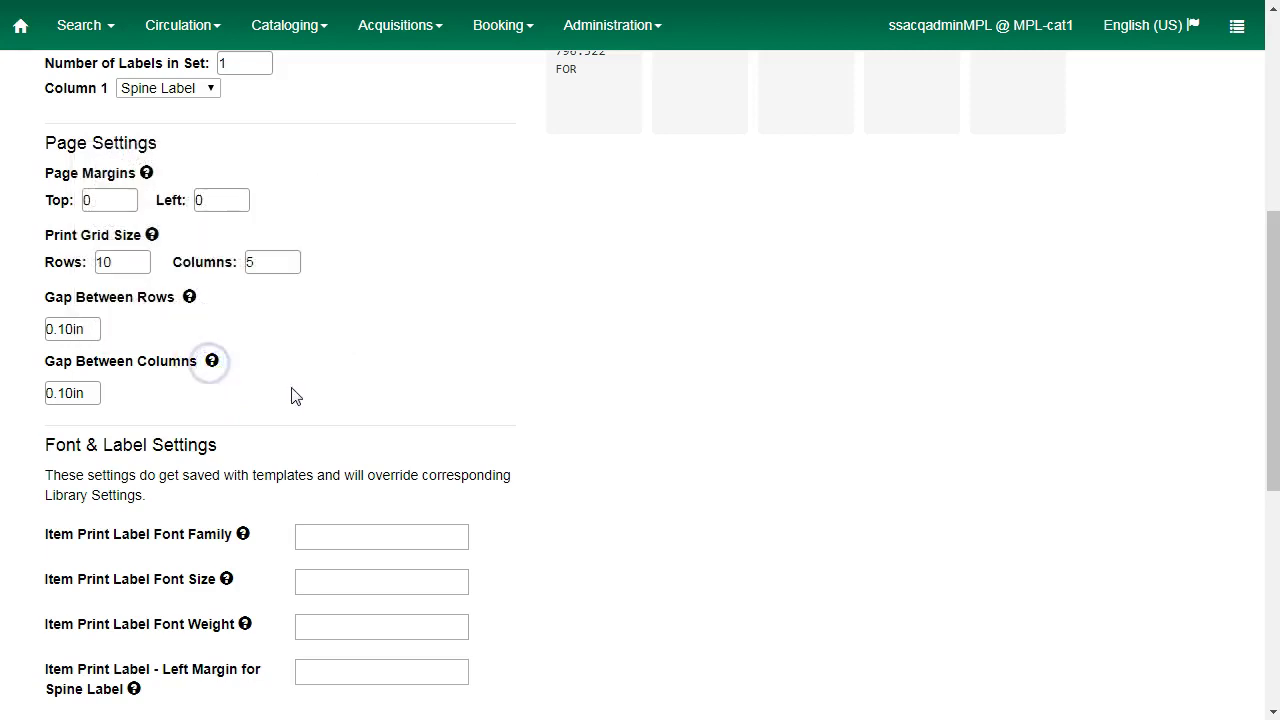
Set the item label font size to 12pt and font weight to bold.
scroll(370, 410, up, 2)
click(436, 424)
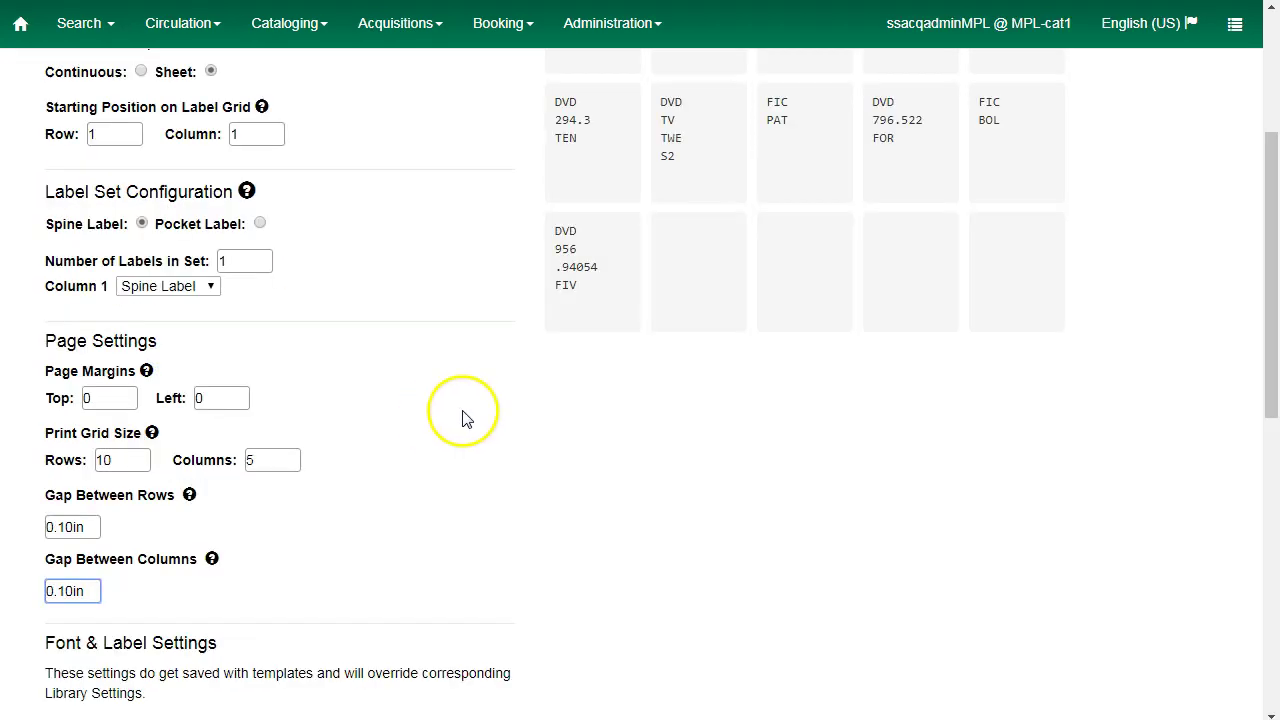
scroll(466, 420, down, 3)
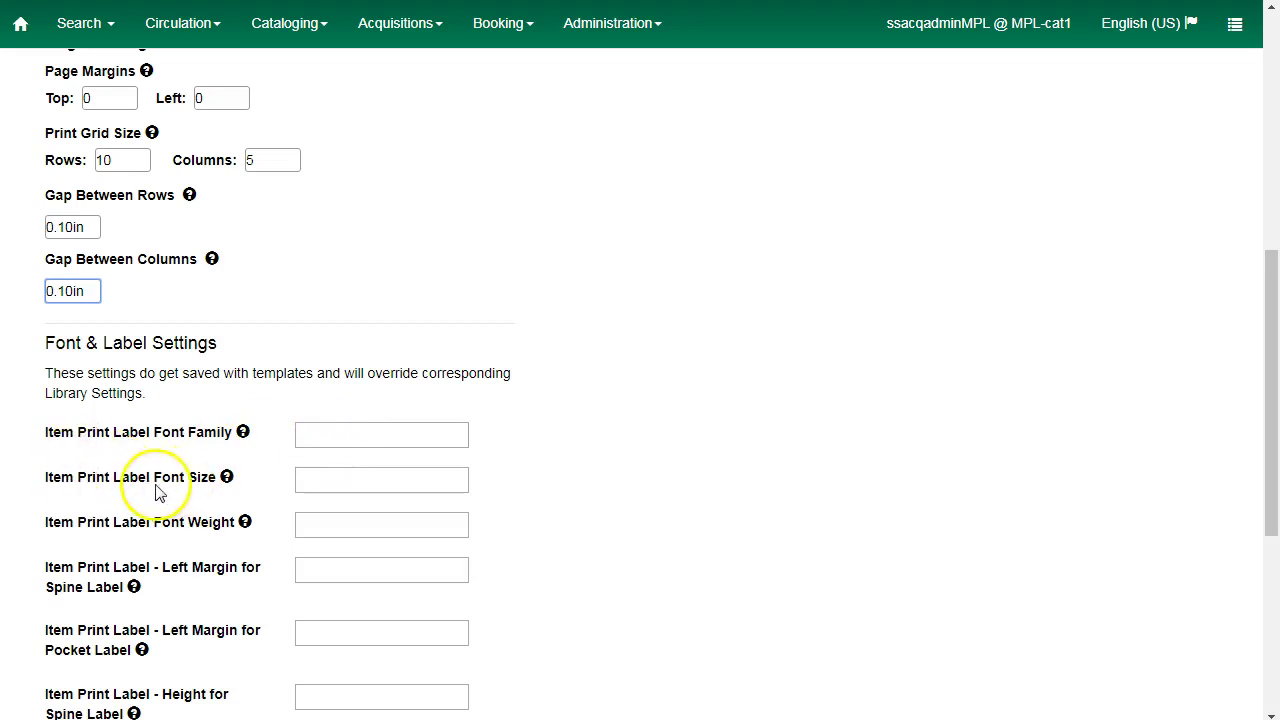
click(317, 482)
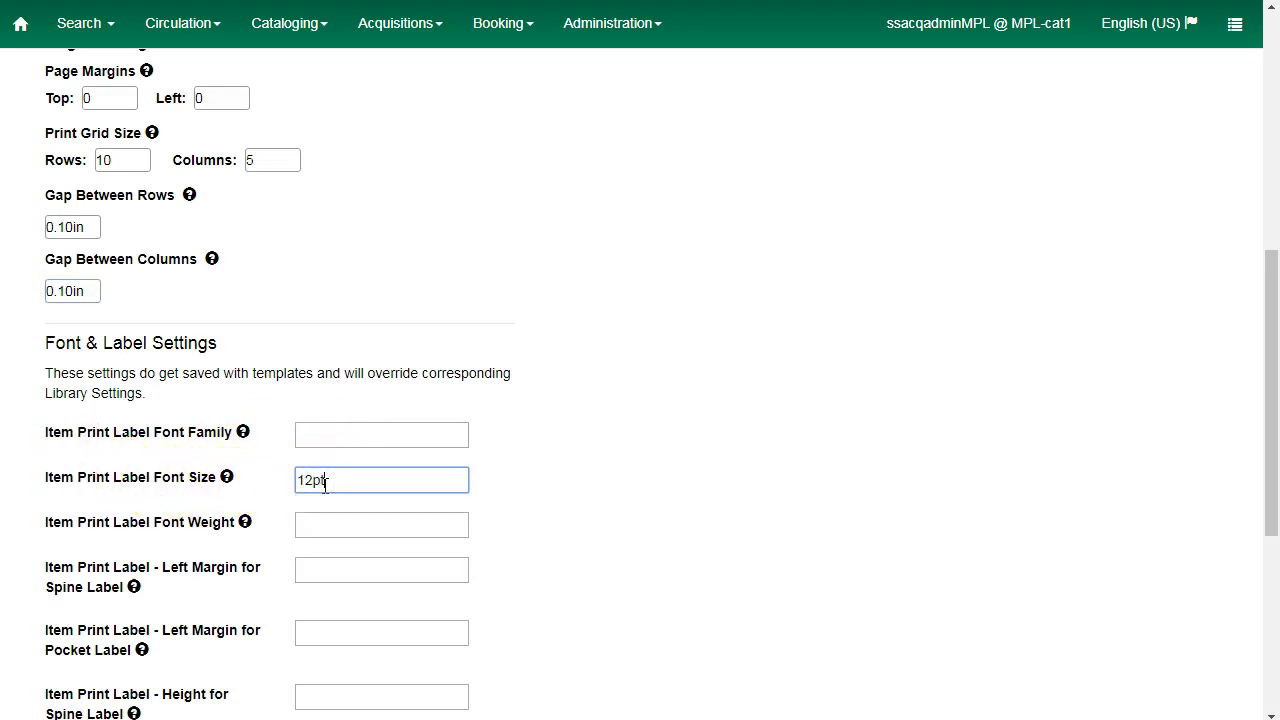
scroll(600, 518, down, 1)
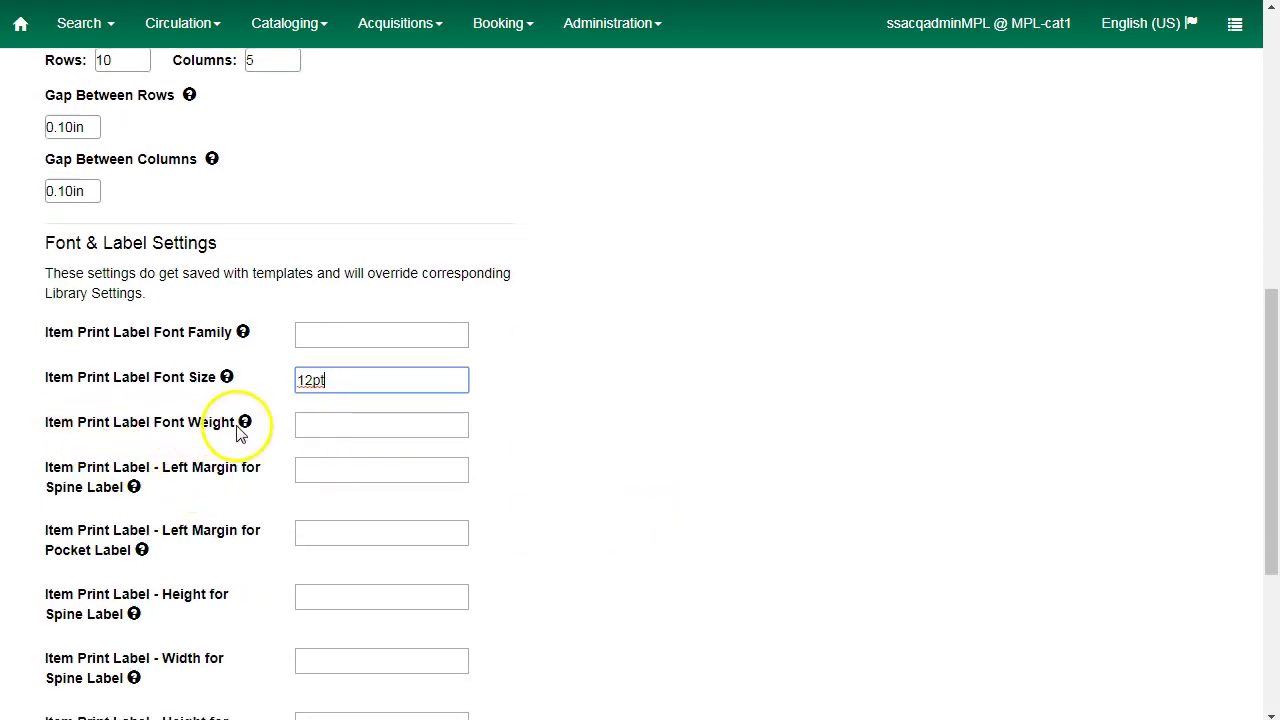
click(308, 426)
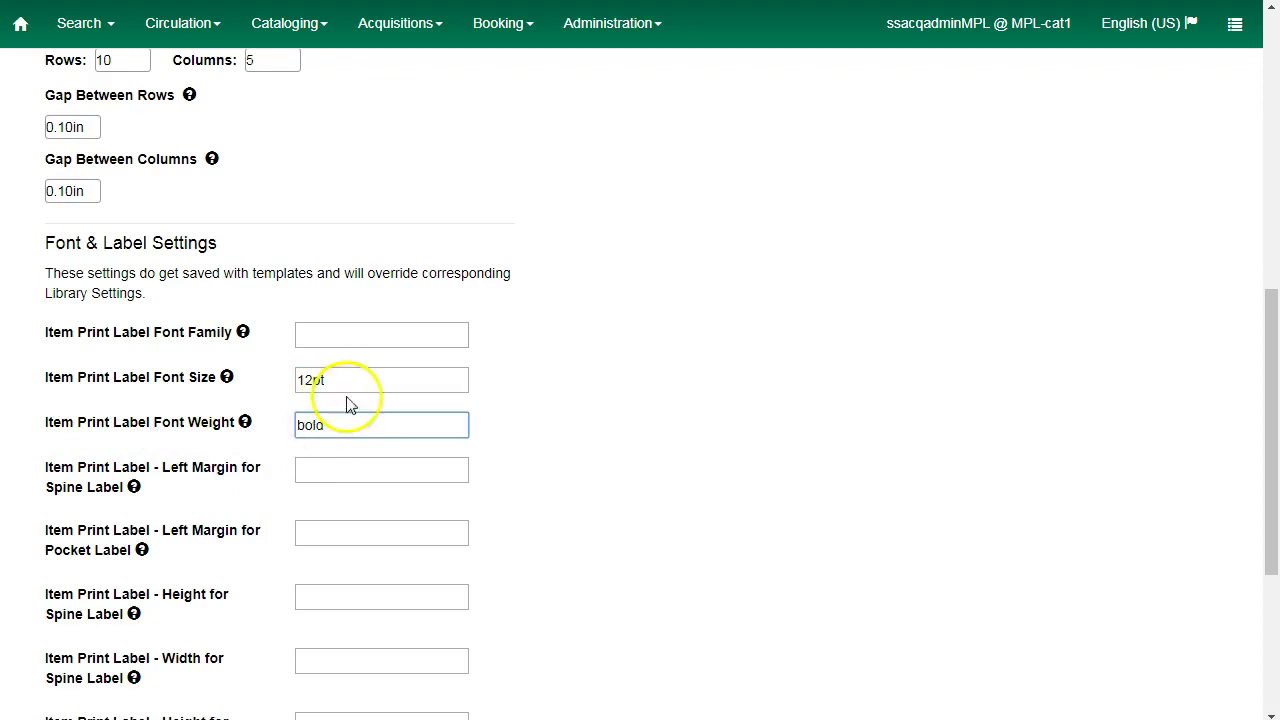
scroll(752, 380, up, 6)
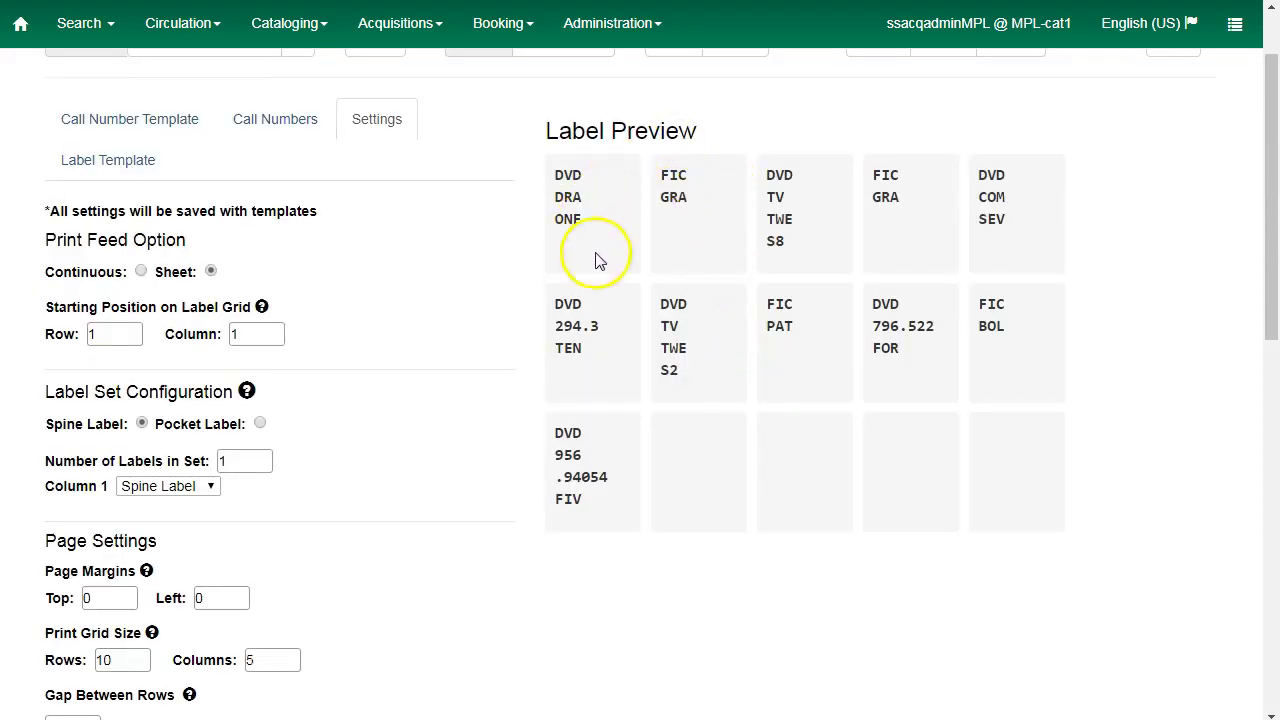
scroll(597, 260, down, 5)
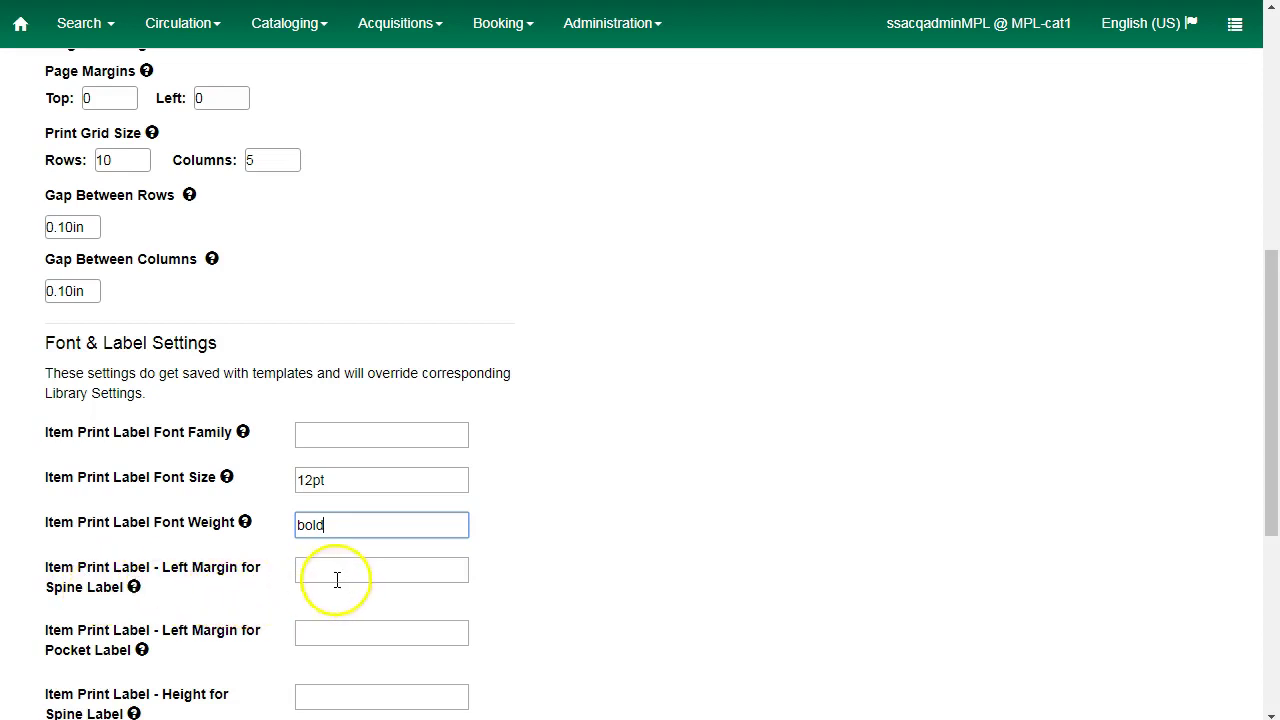
Enter 1.0in as the spine label height and 1.5in as its width.
scroll(654, 563, down, 1)
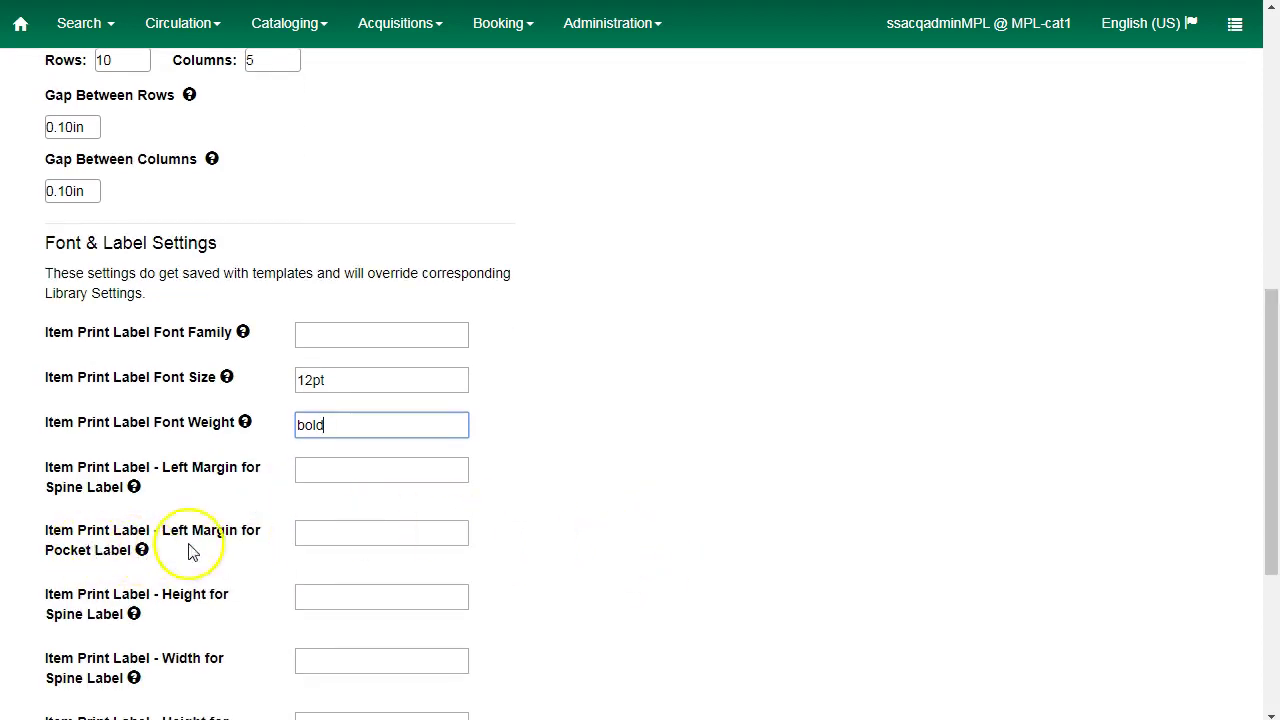
scroll(586, 569, down, 1)
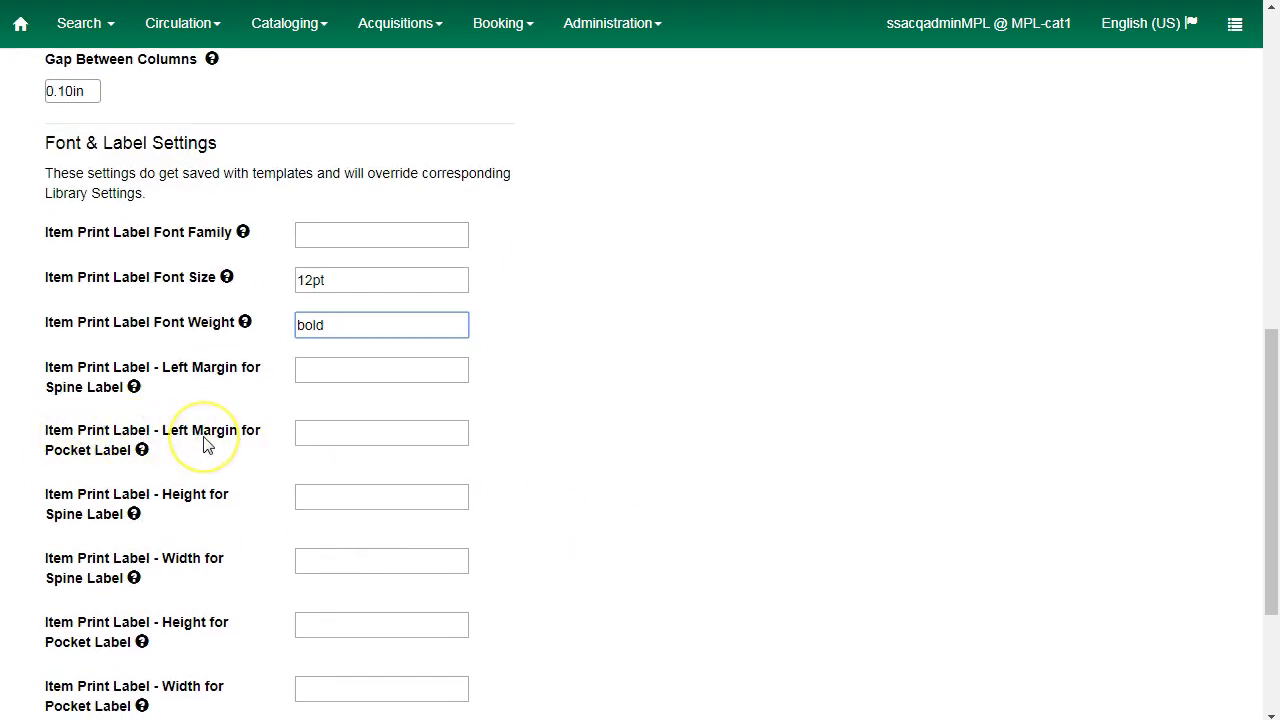
scroll(210, 420, down, 1)
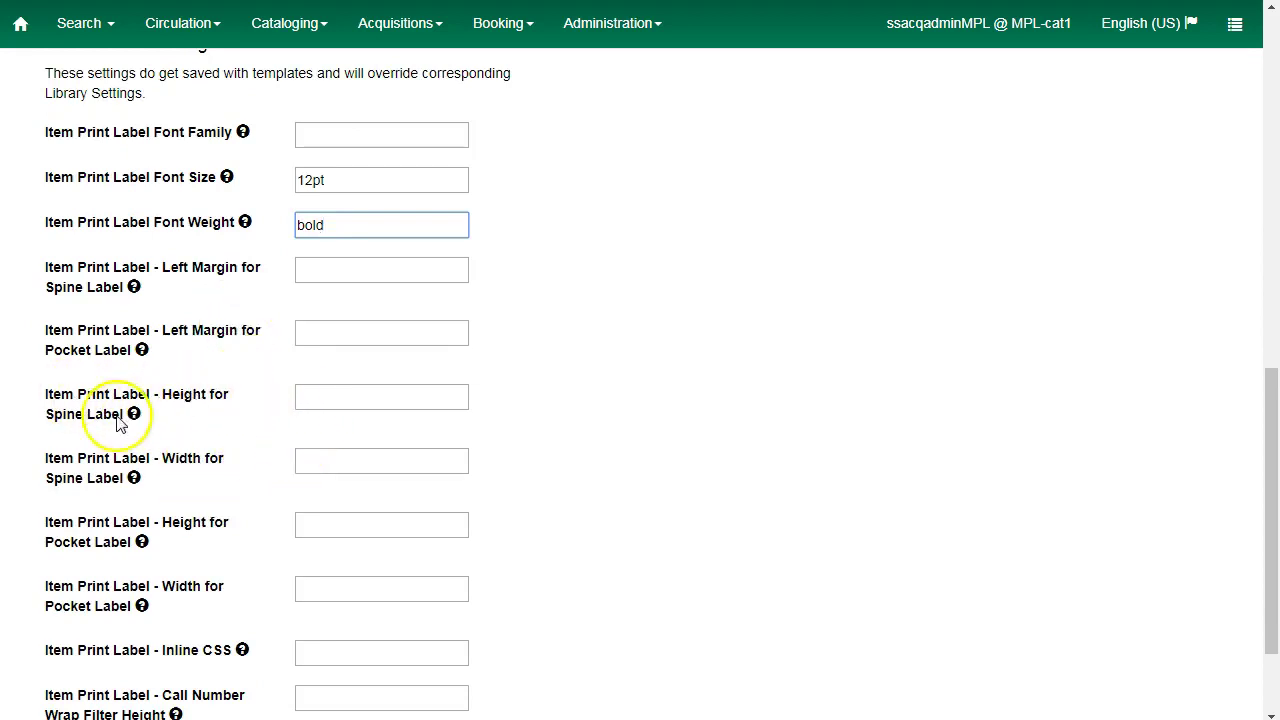
click(318, 397)
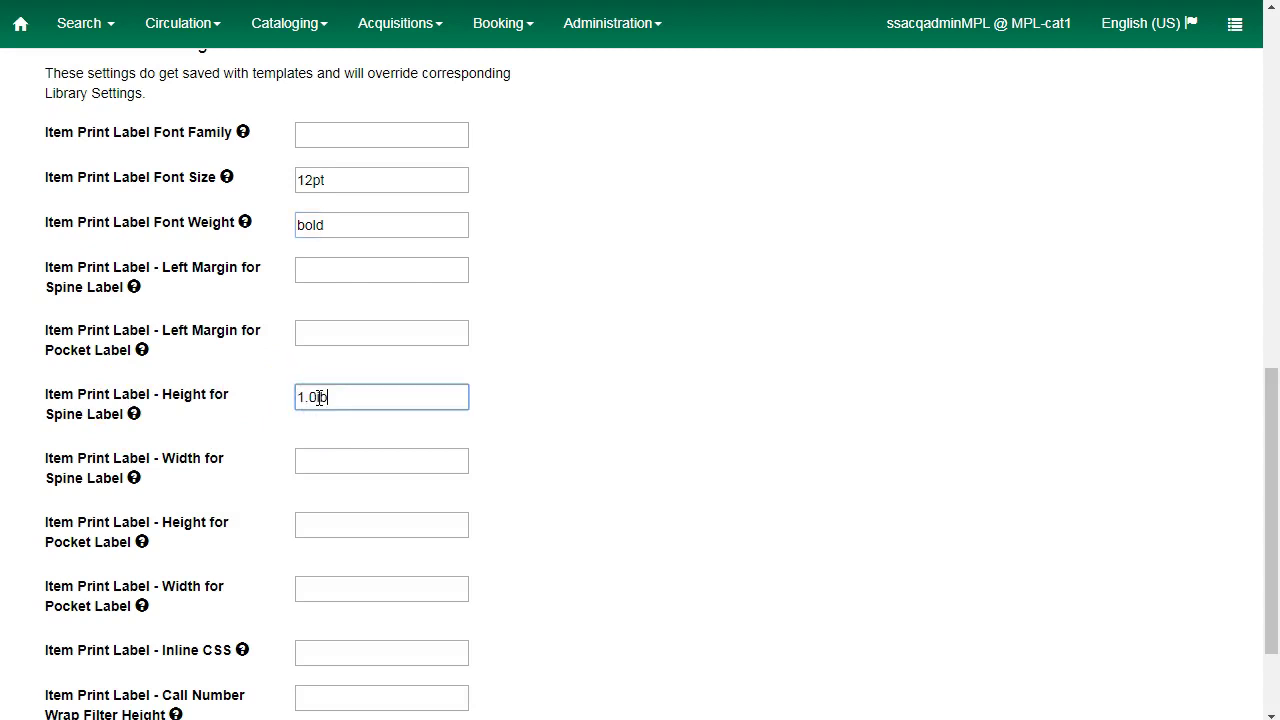
key(Tab)
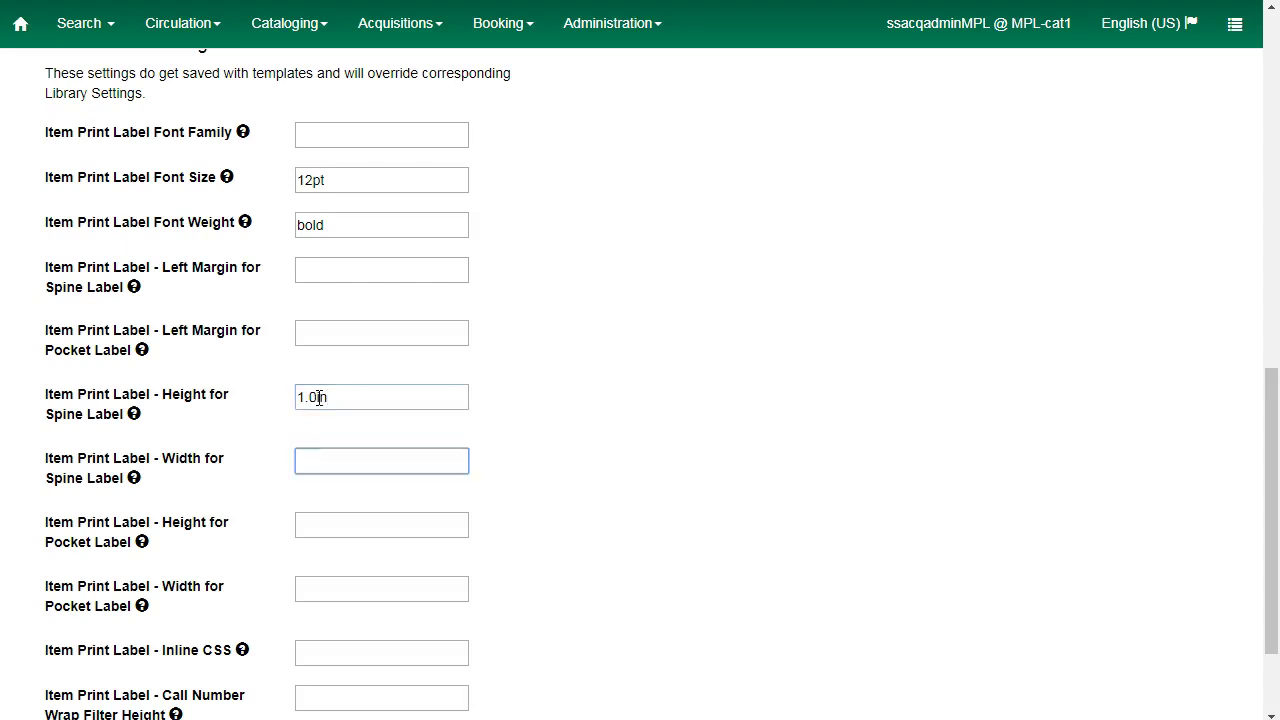
text(1.5in)
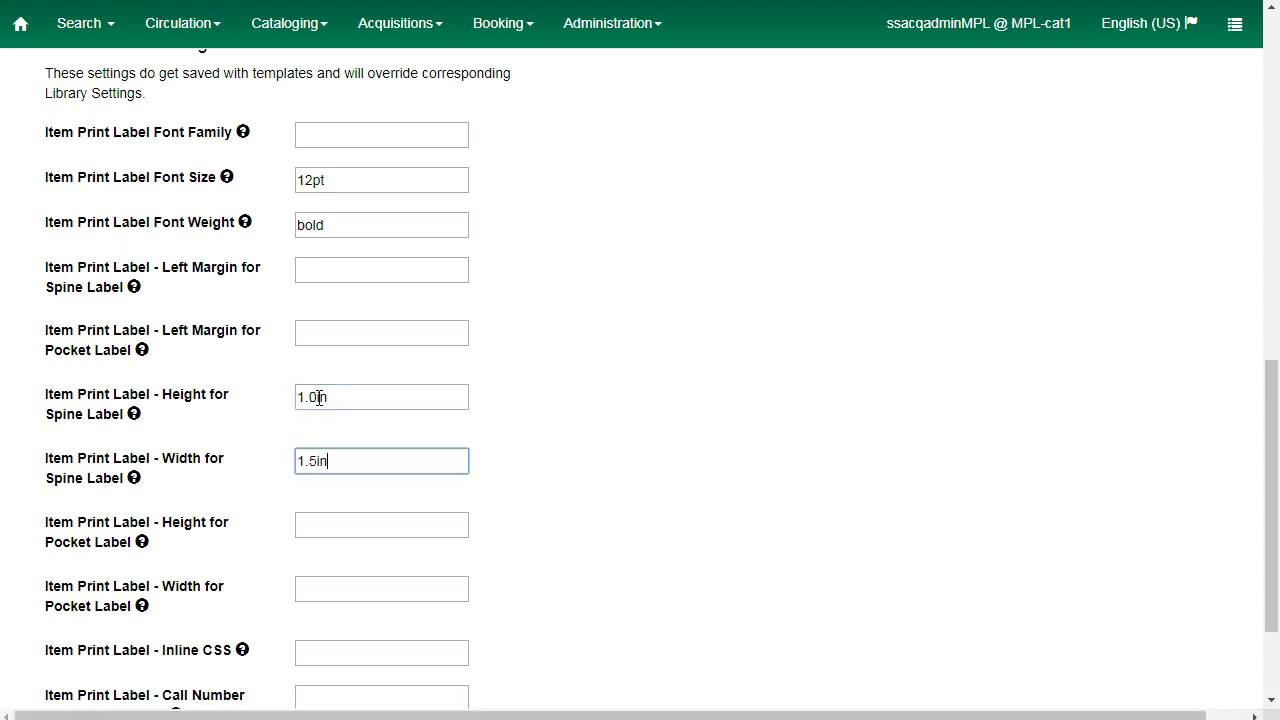
scroll(640, 420, up, 12)
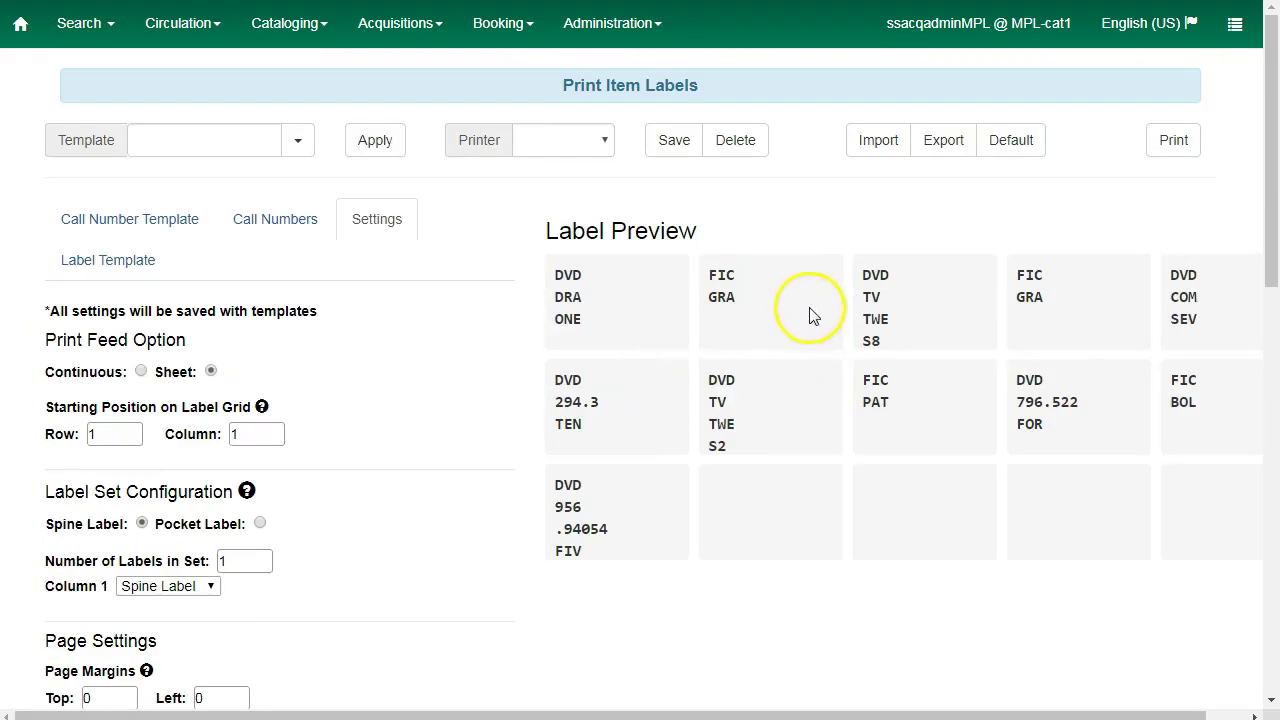
scroll(694, 434, down, 3)
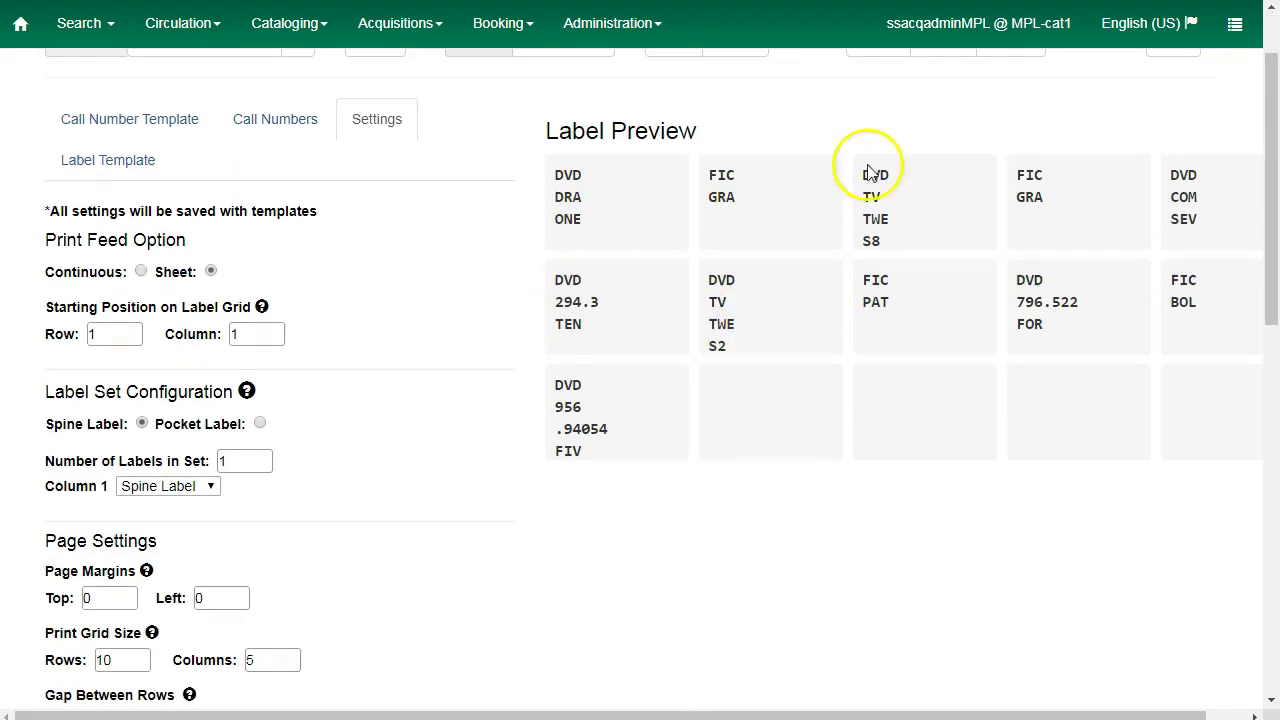
scroll(760, 420, down, 15)
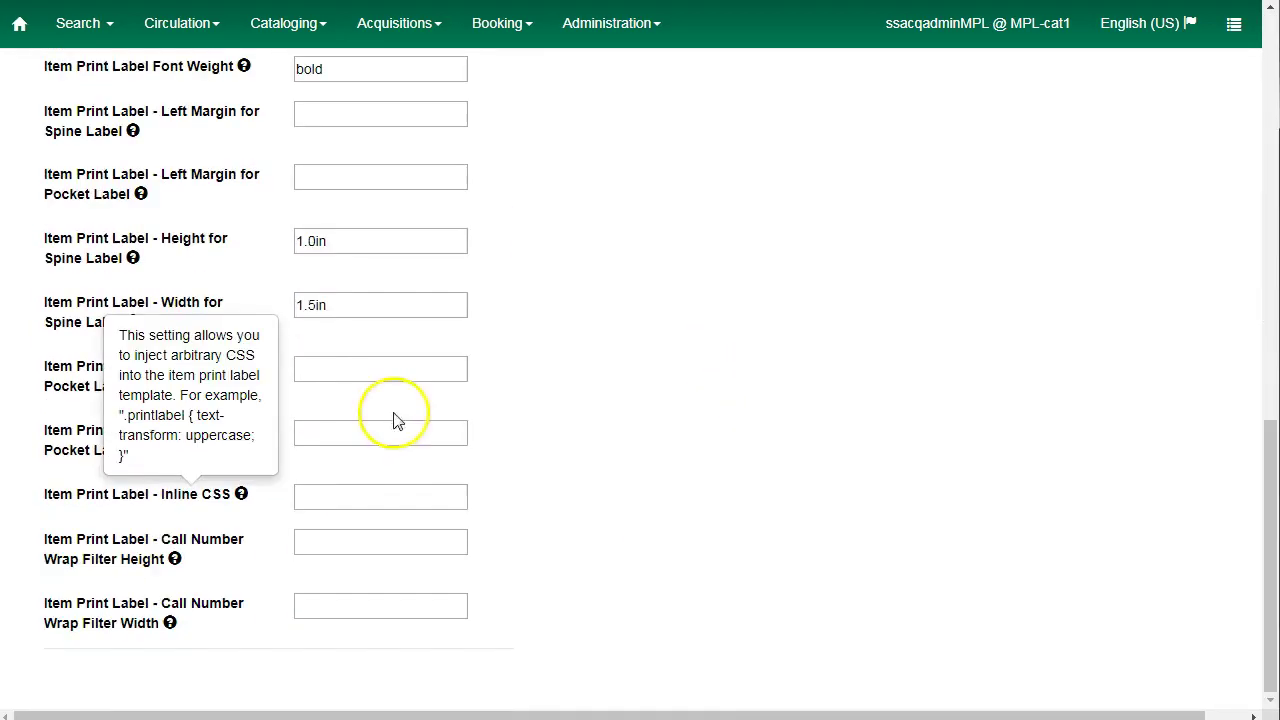
Enter '.spine { text-align:center; }' as the label Inline CSS.
click(241, 494)
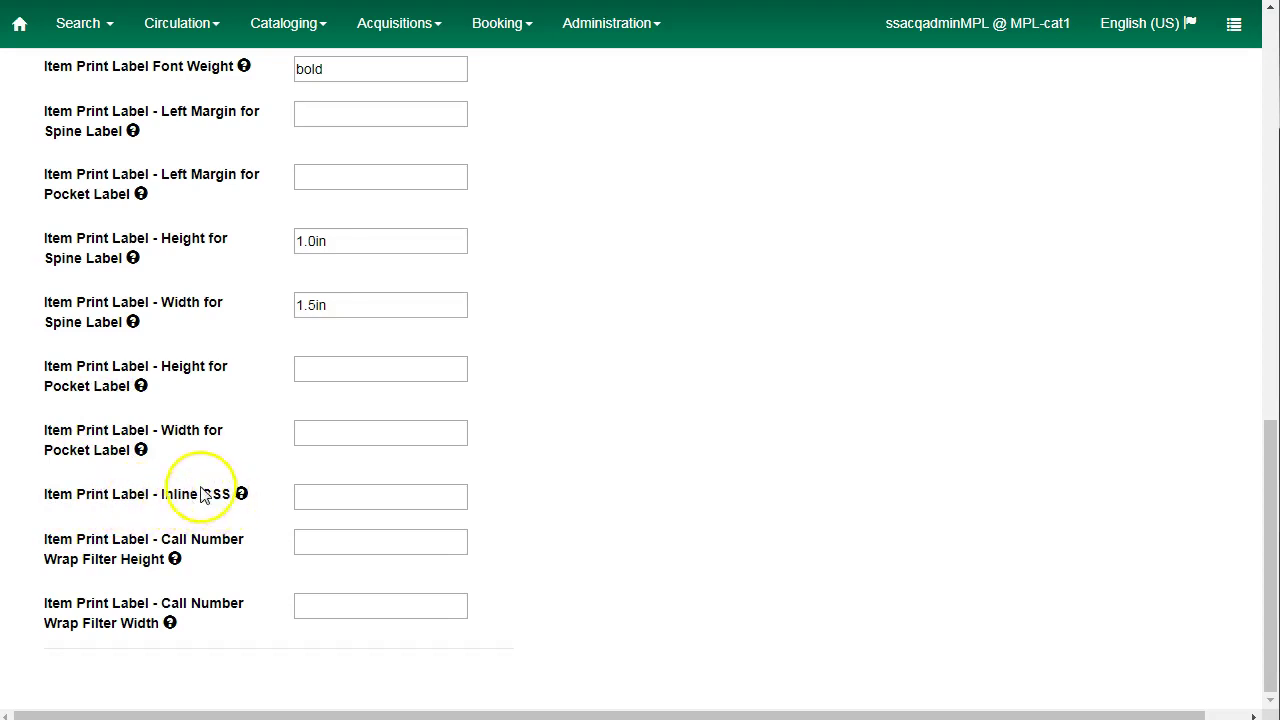
click(306, 497)
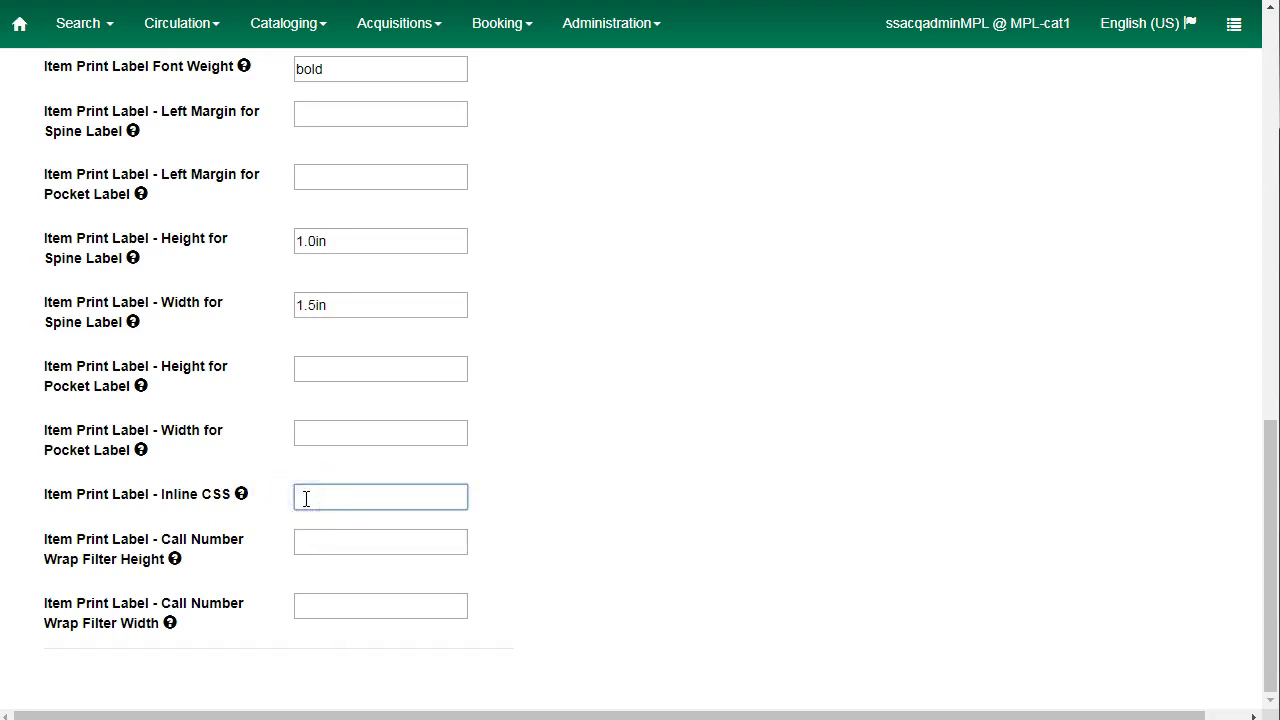
key(Home)
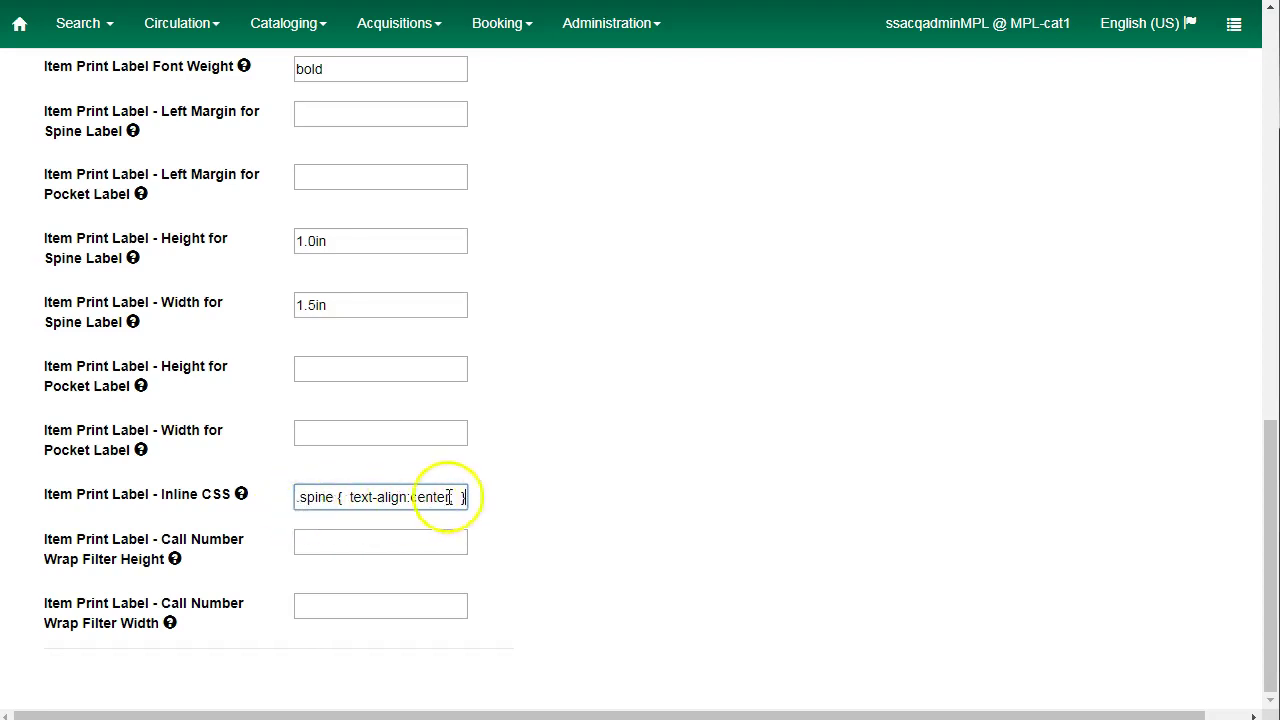
scroll(735, 457, up, 2)
scroll(735, 457, up, 10)
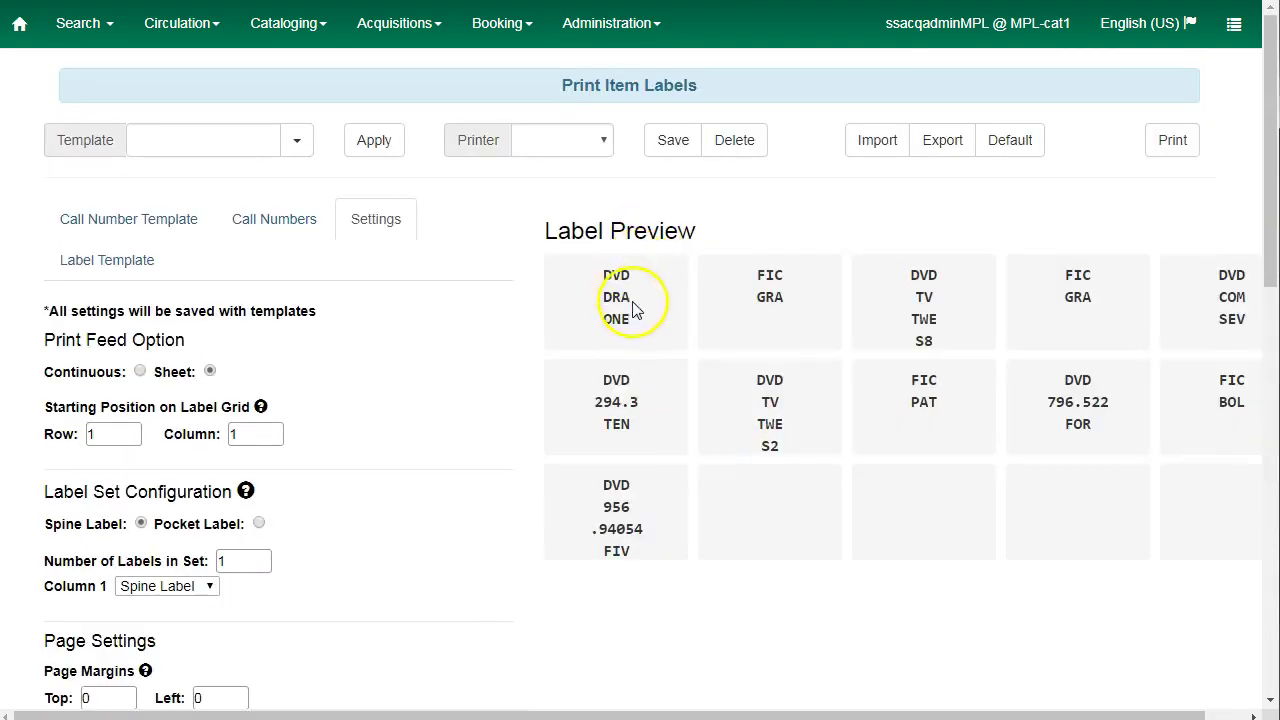
scroll(623, 437, down, 12)
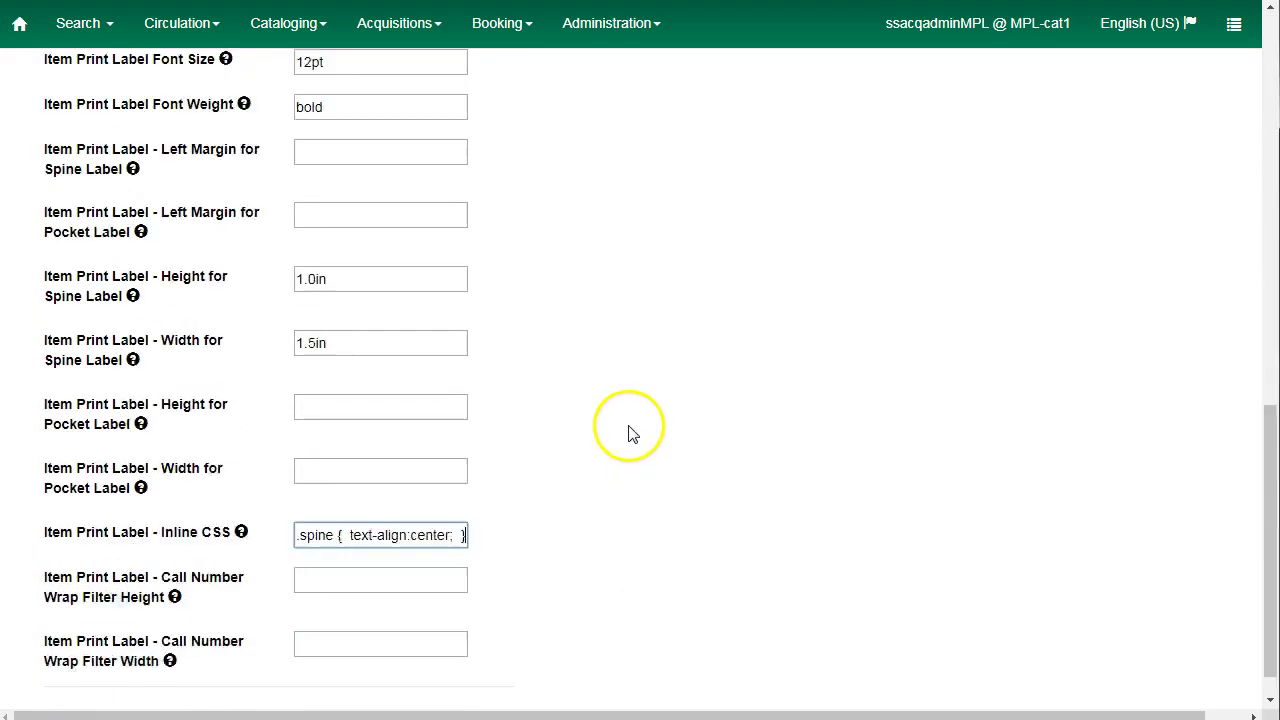
click(205, 549)
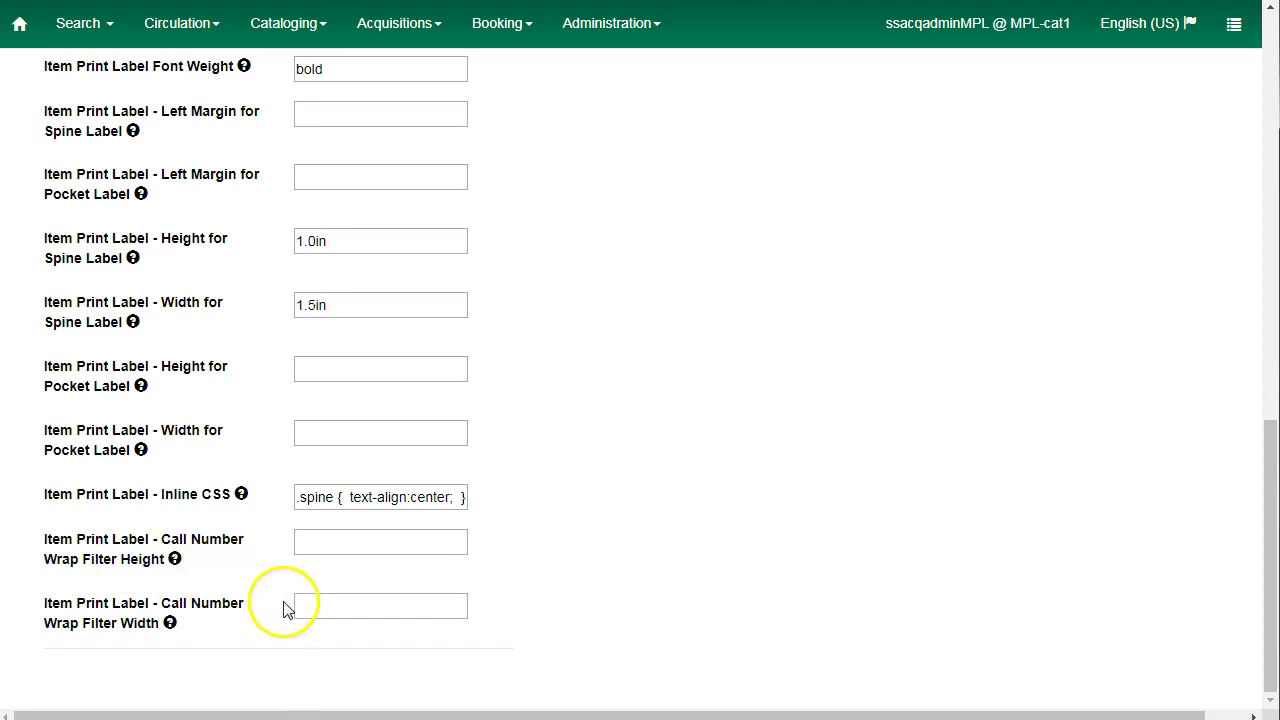
Enter 3 for the call number wrap height and 5 for the width.
scroll(663, 589, up, 8)
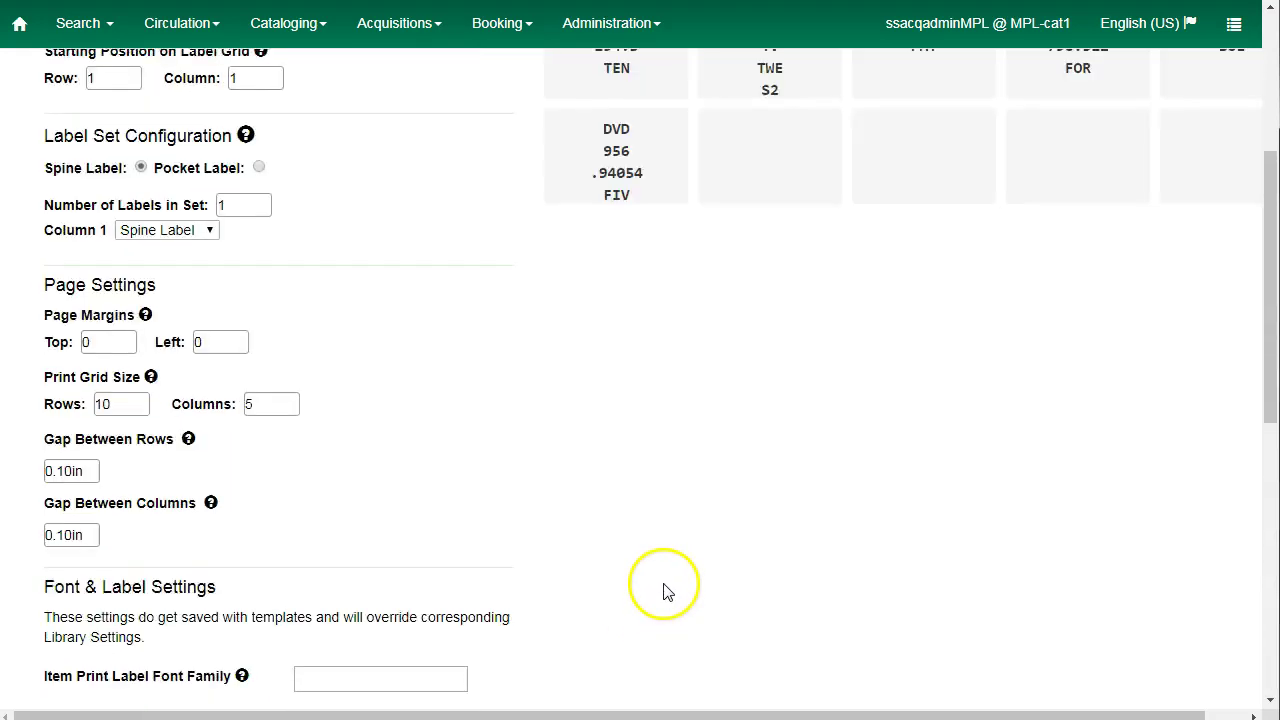
scroll(657, 569, down, 3)
scroll(657, 569, down, 5)
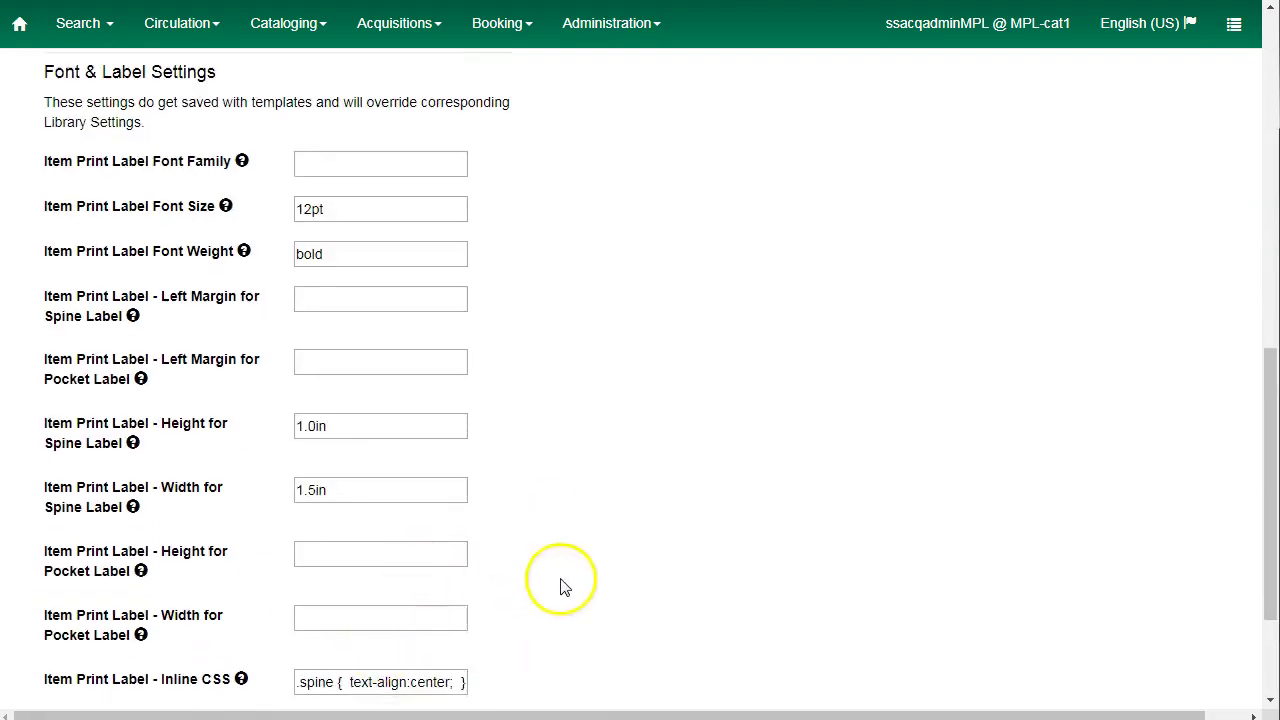
click(415, 548)
text(3)
scroll(657, 543, up, 15)
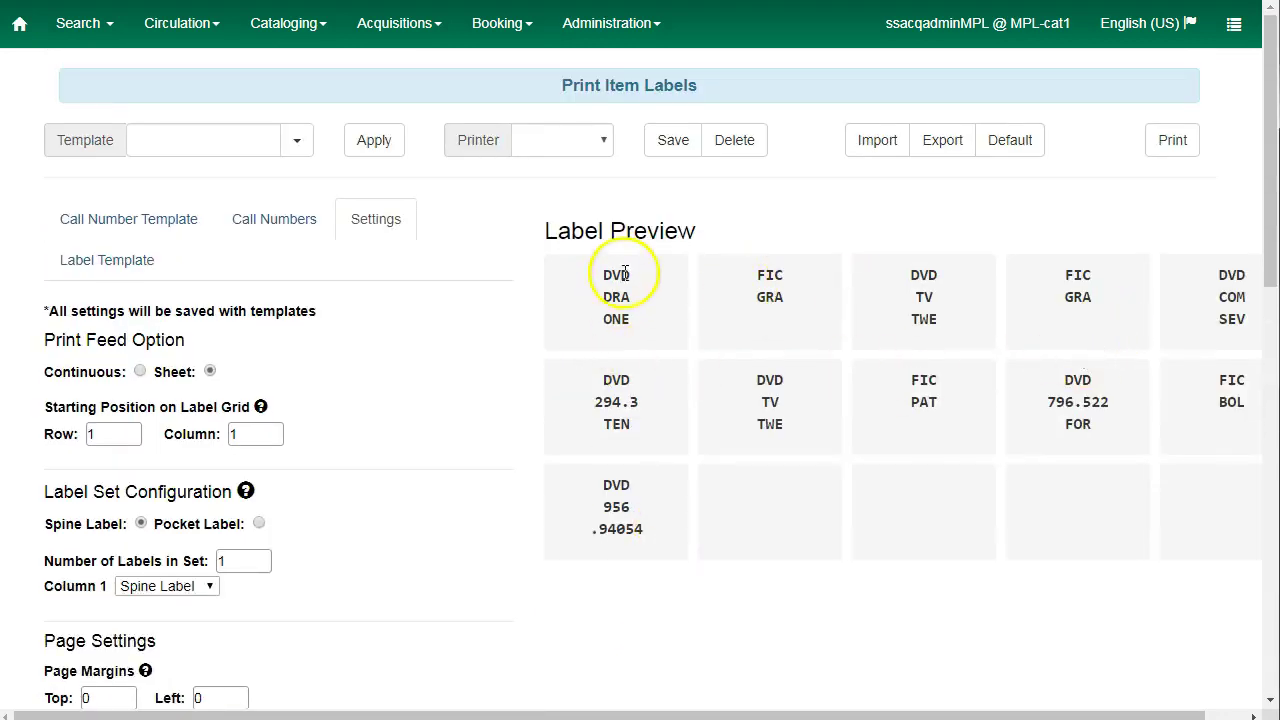
scroll(549, 451, down, 15)
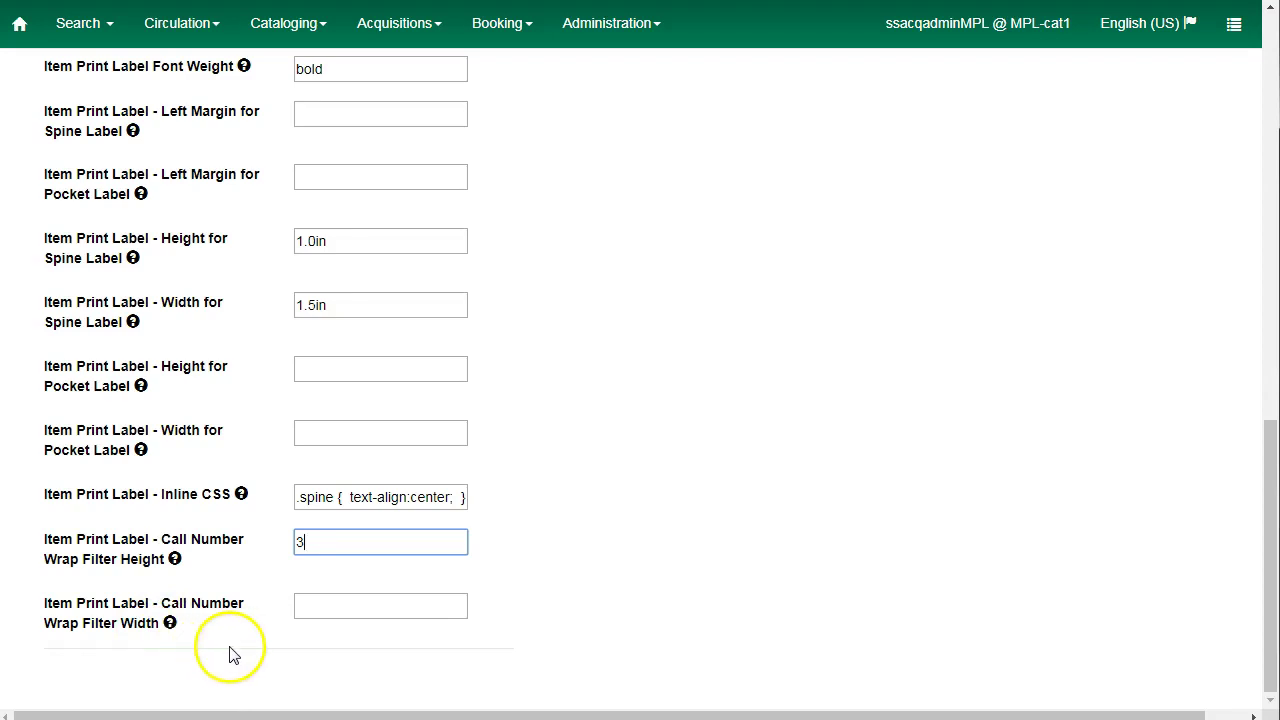
click(316, 607)
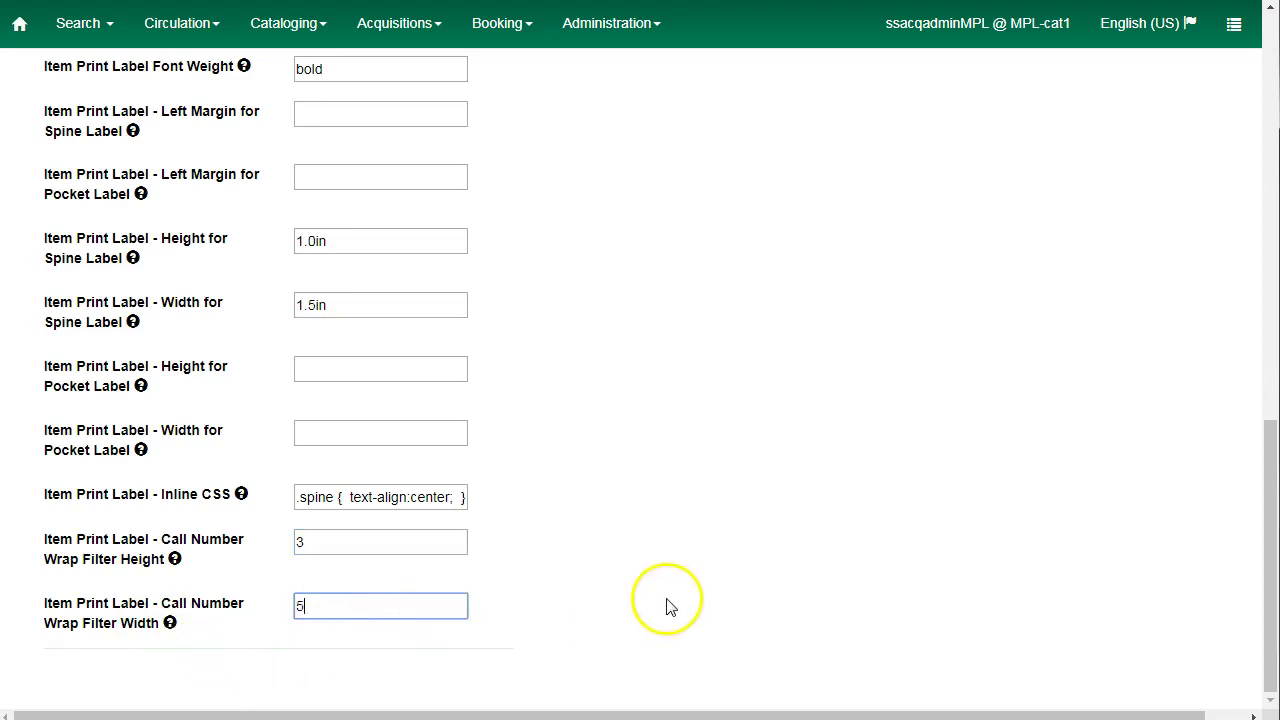
scroll(666, 606, up, 10)
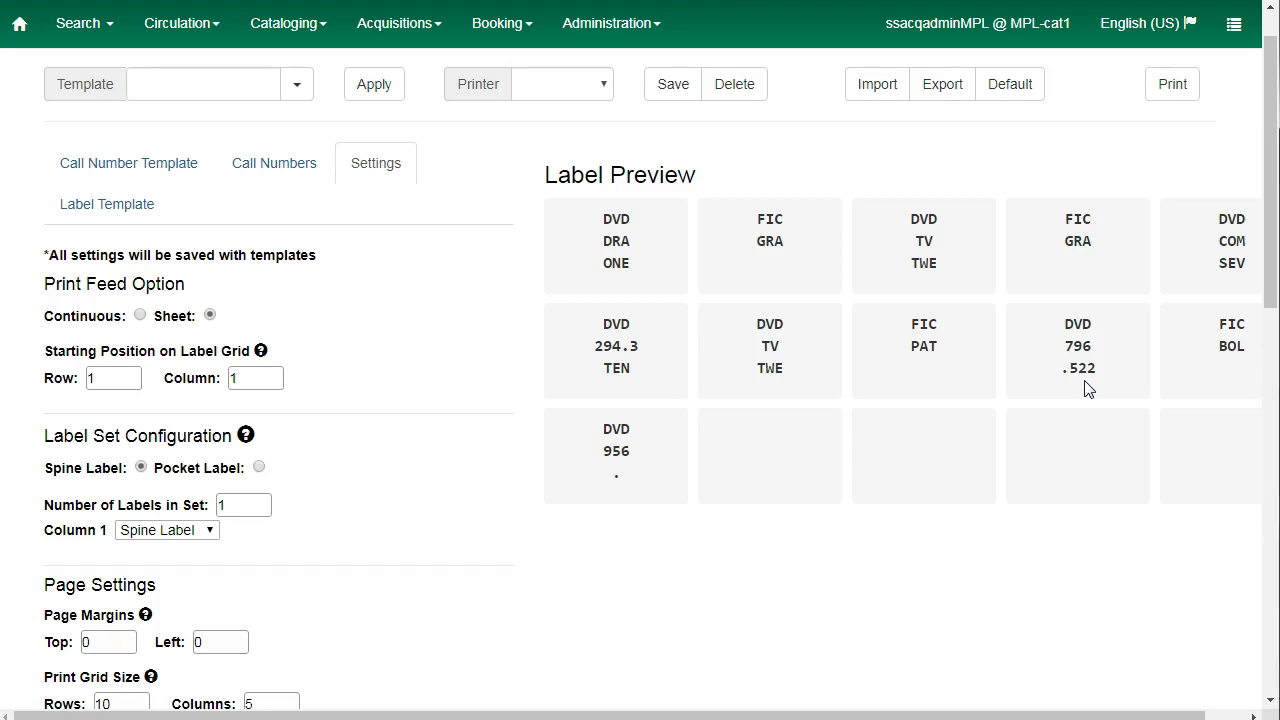
scroll(1088, 388, down, 7)
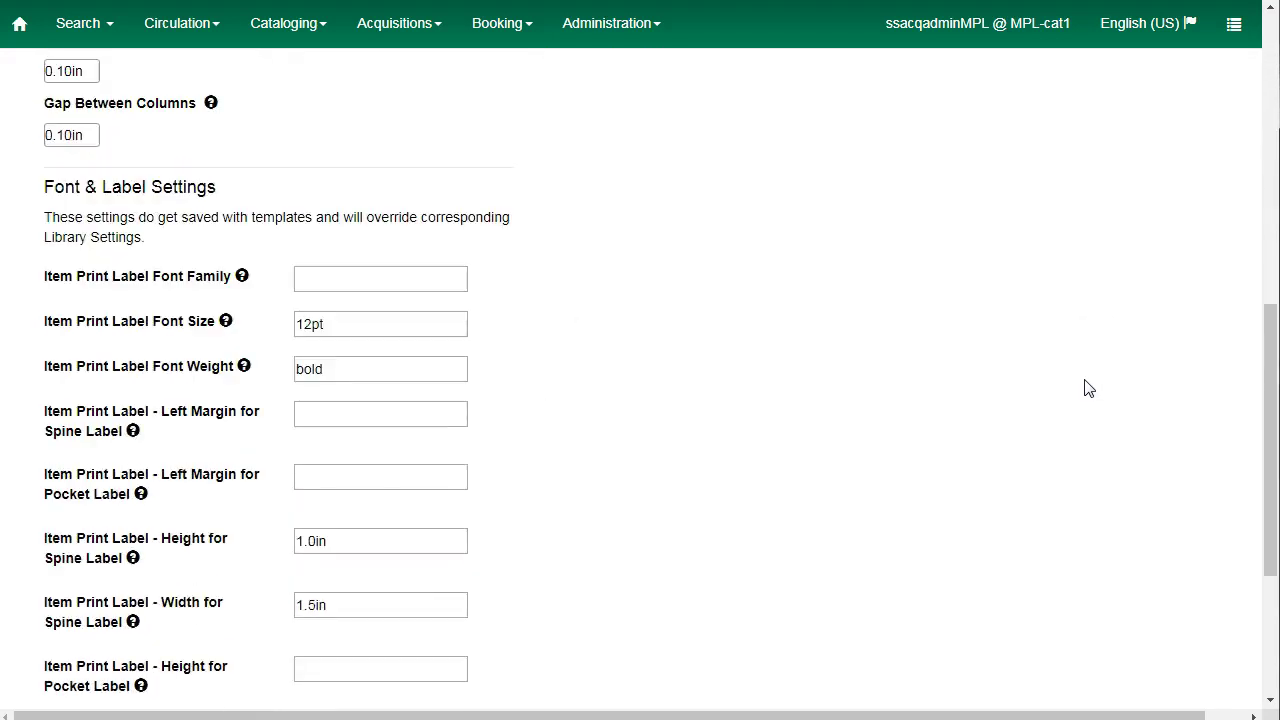
Name the template 'newitems', pick the Label printer, and save it.
scroll(1088, 388, down, 3)
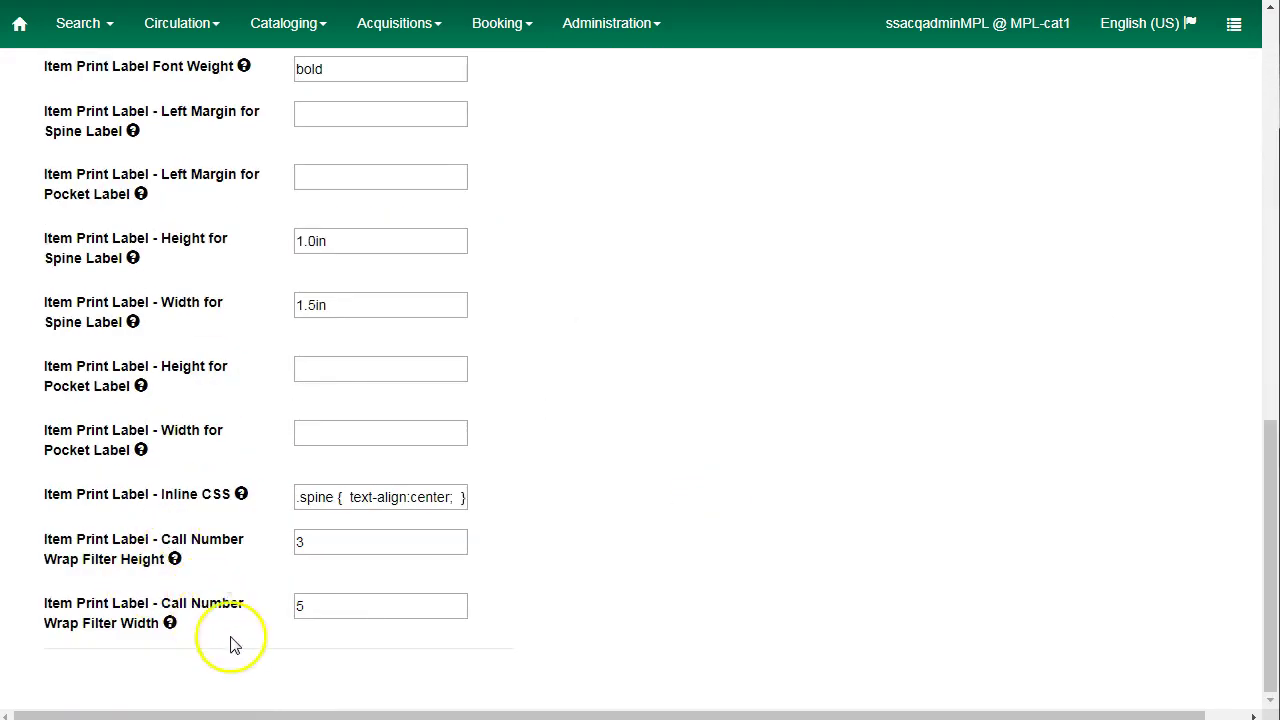
scroll(563, 577, up, 10)
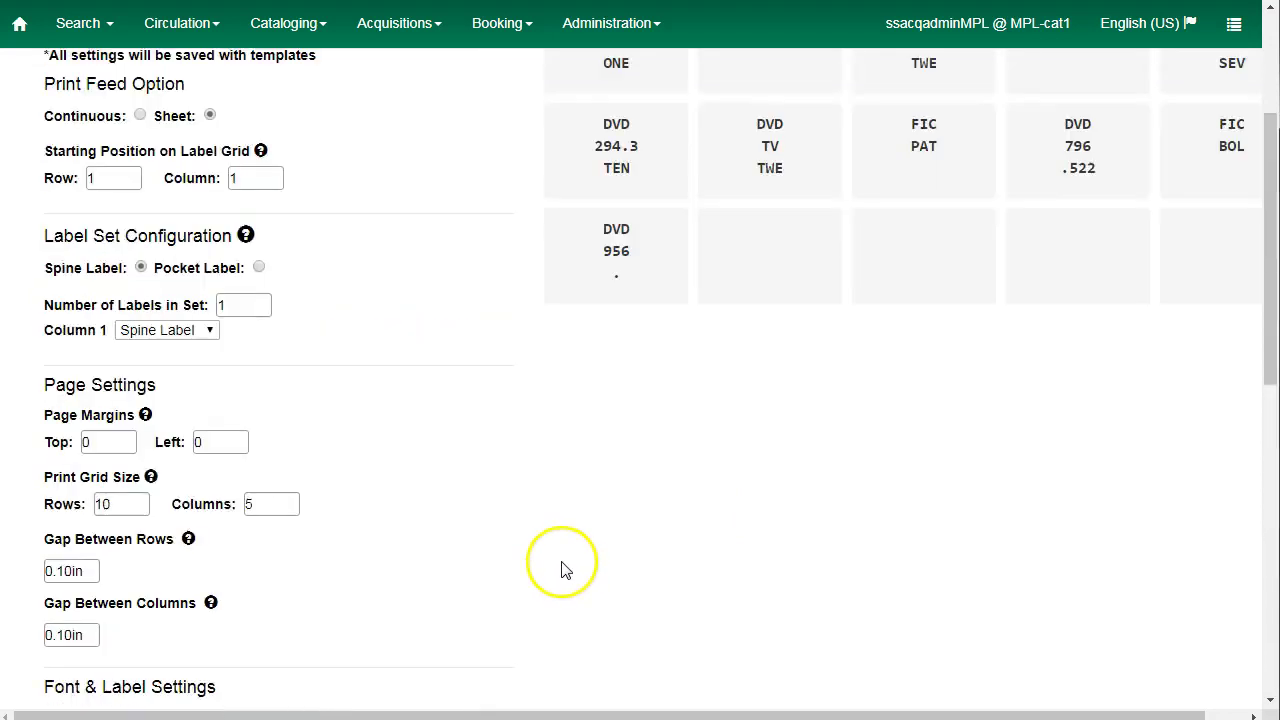
click(161, 146)
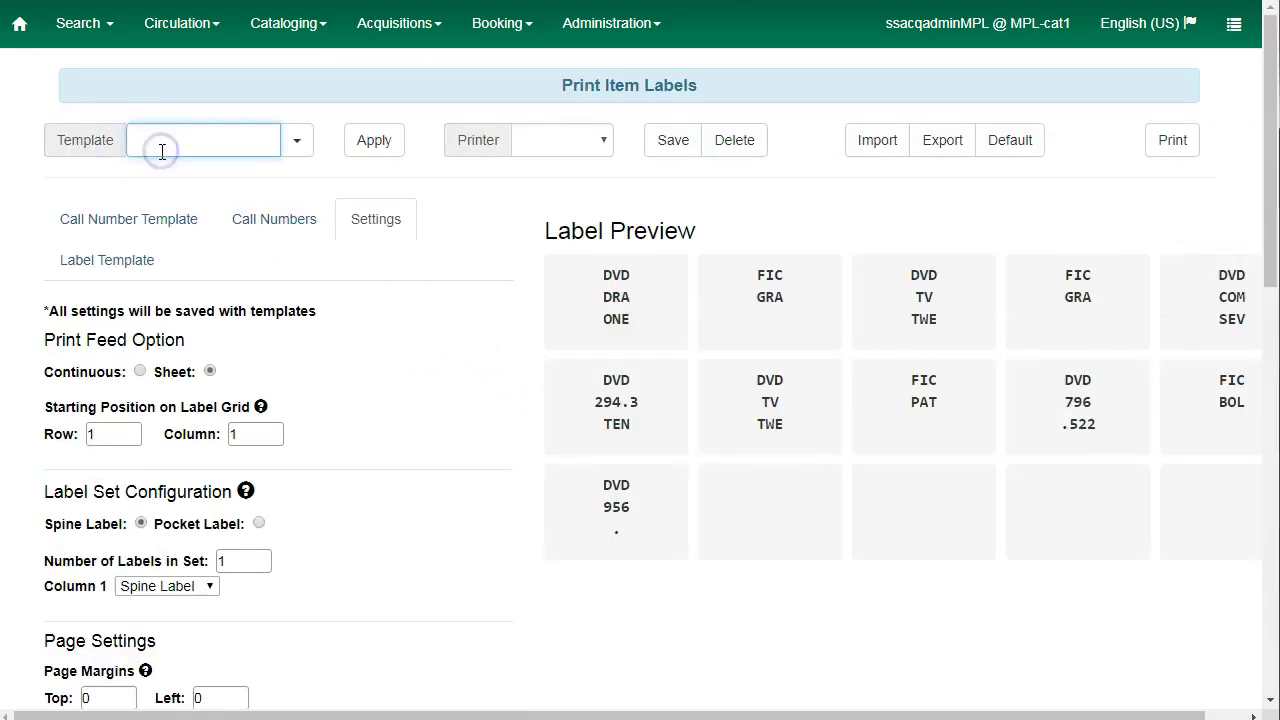
double_click(145, 139)
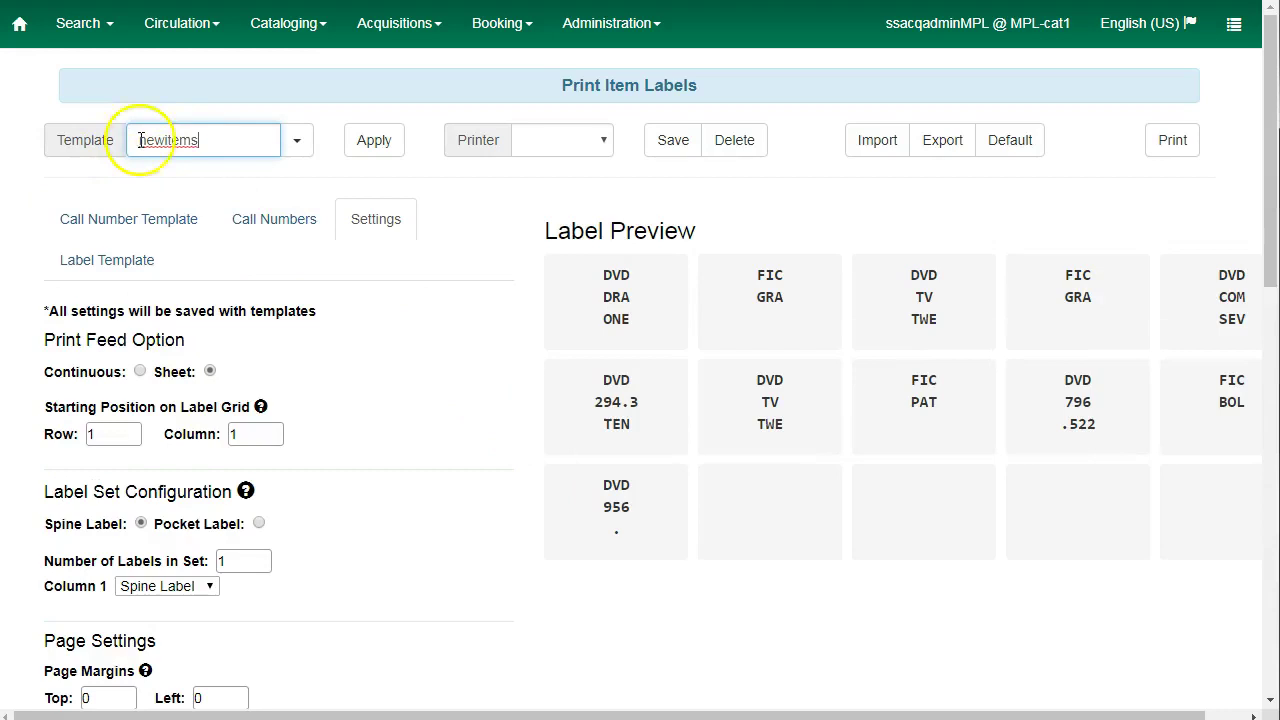
click(211, 141)
click(591, 147)
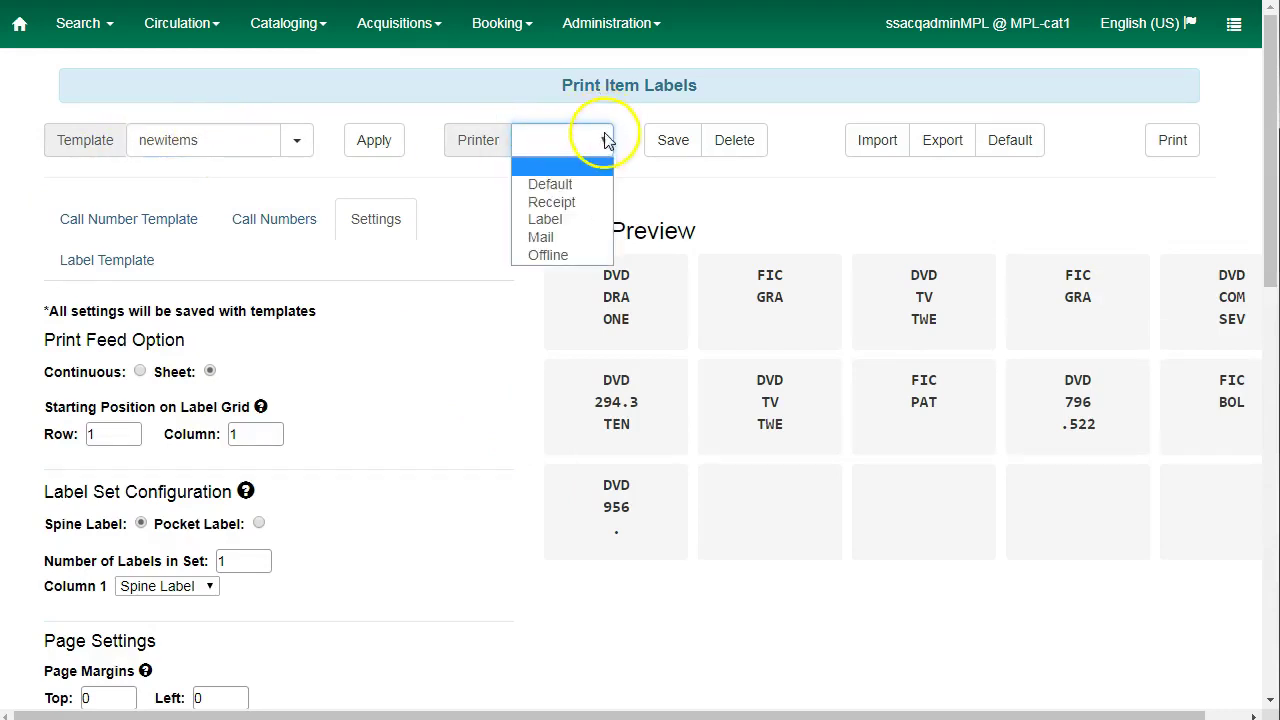
click(585, 221)
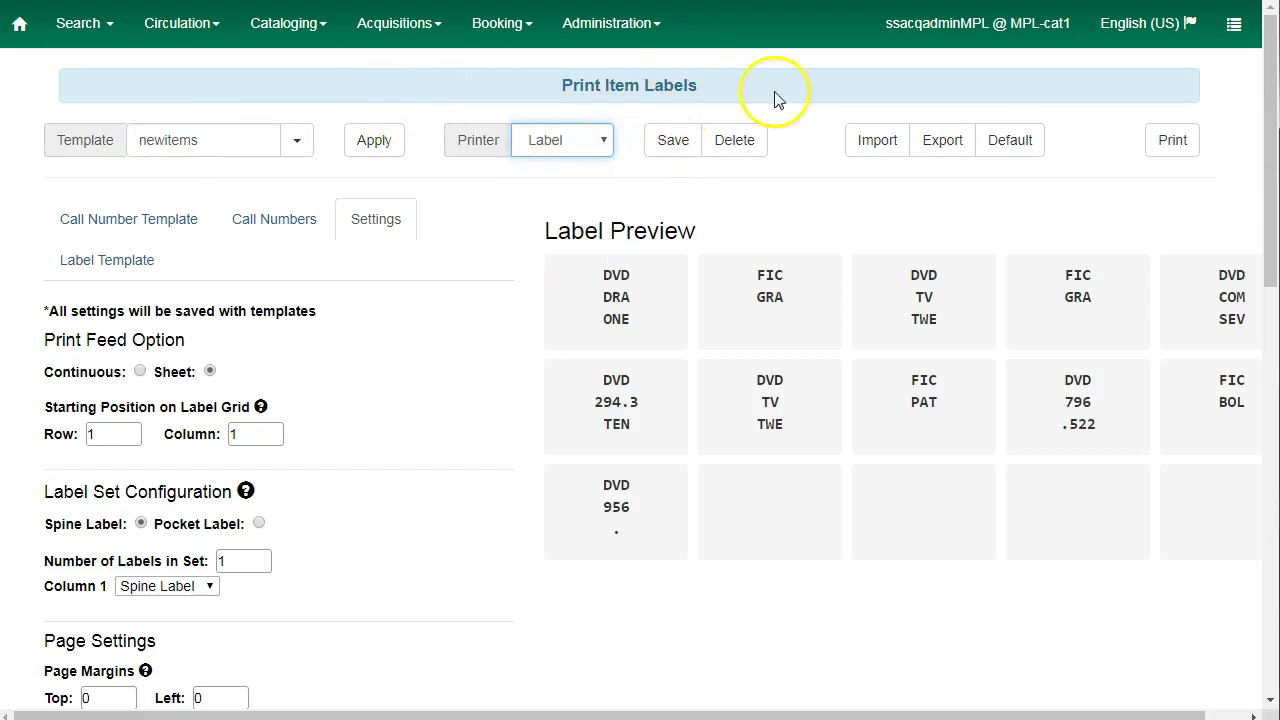
click(670, 143)
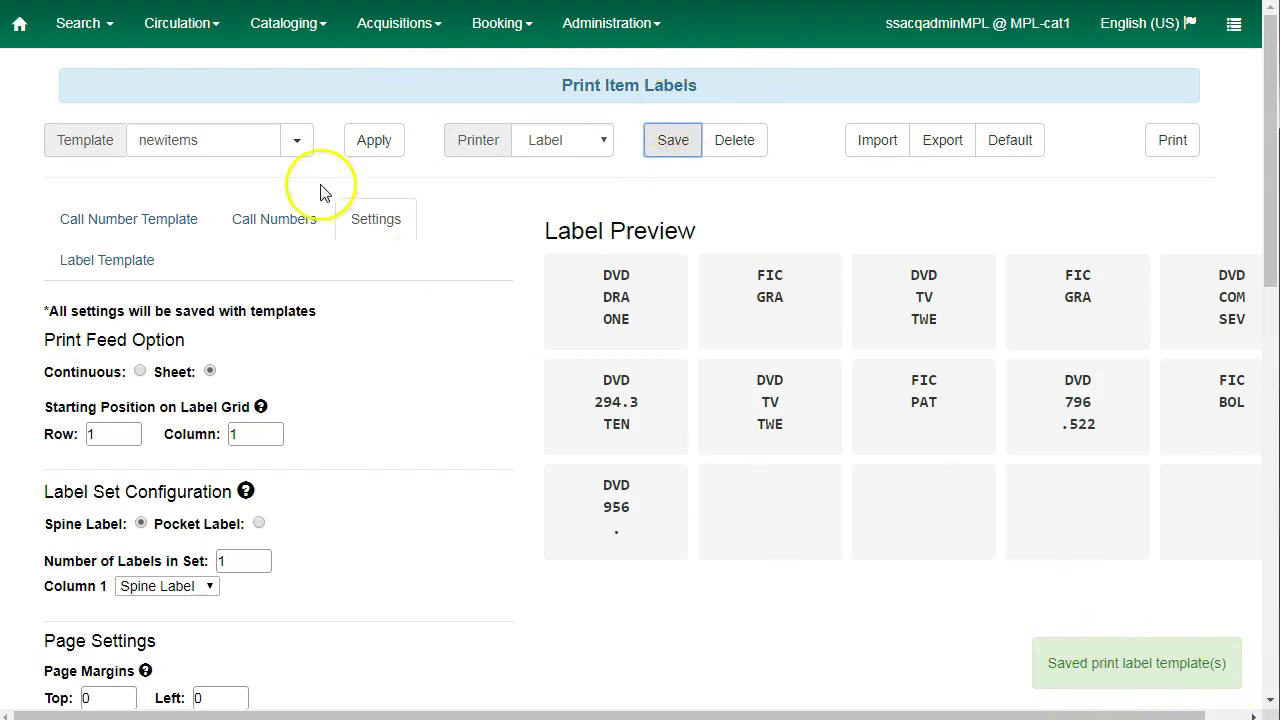
Check that 'newitems' appears in the saved templates list.
click(297, 140)
click(200, 170)
click(303, 146)
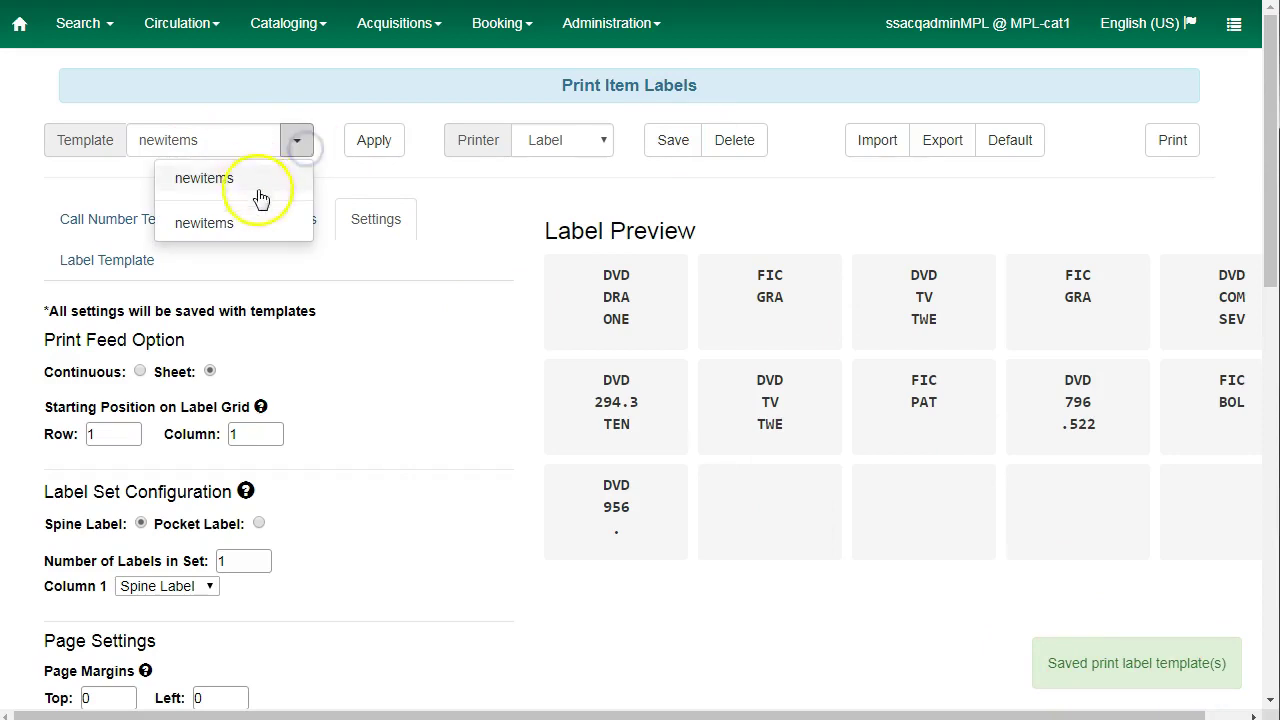
click(38, 92)
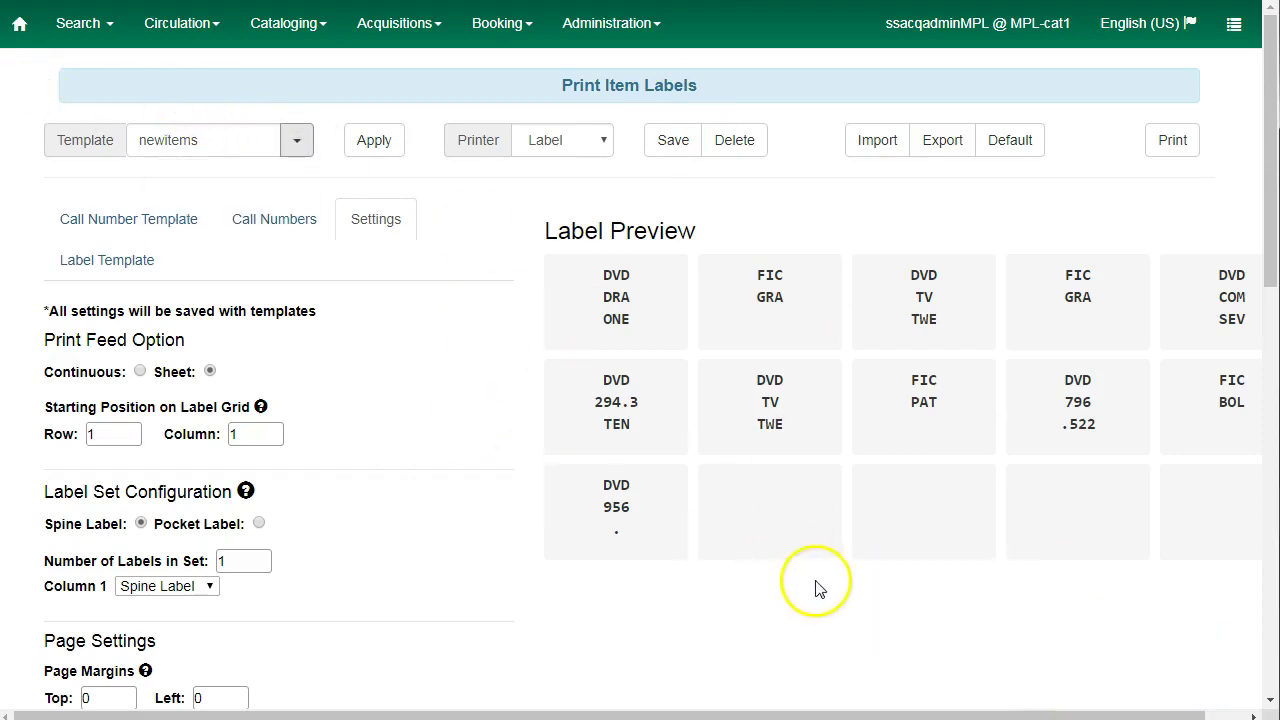
scroll(820, 588, down, 1)
scroll(829, 583, up, 1)
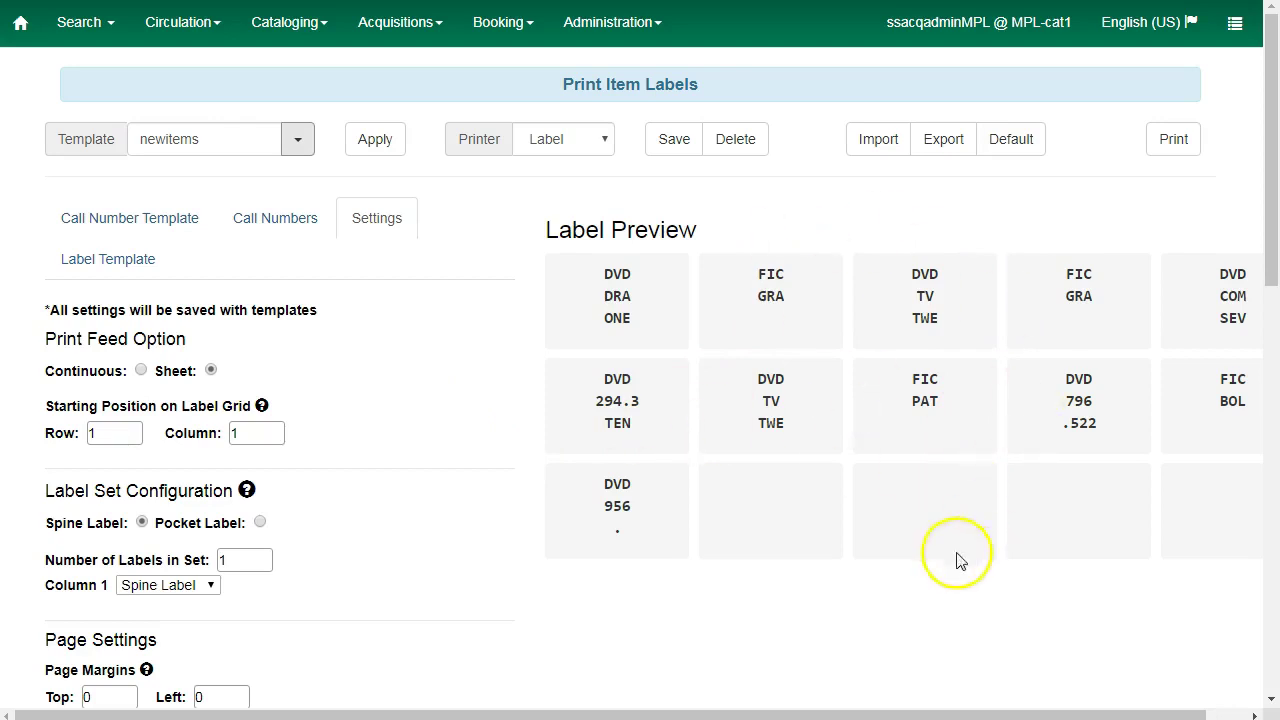
Set the starting label grid position to row 2, column 3.
double_click(105, 434)
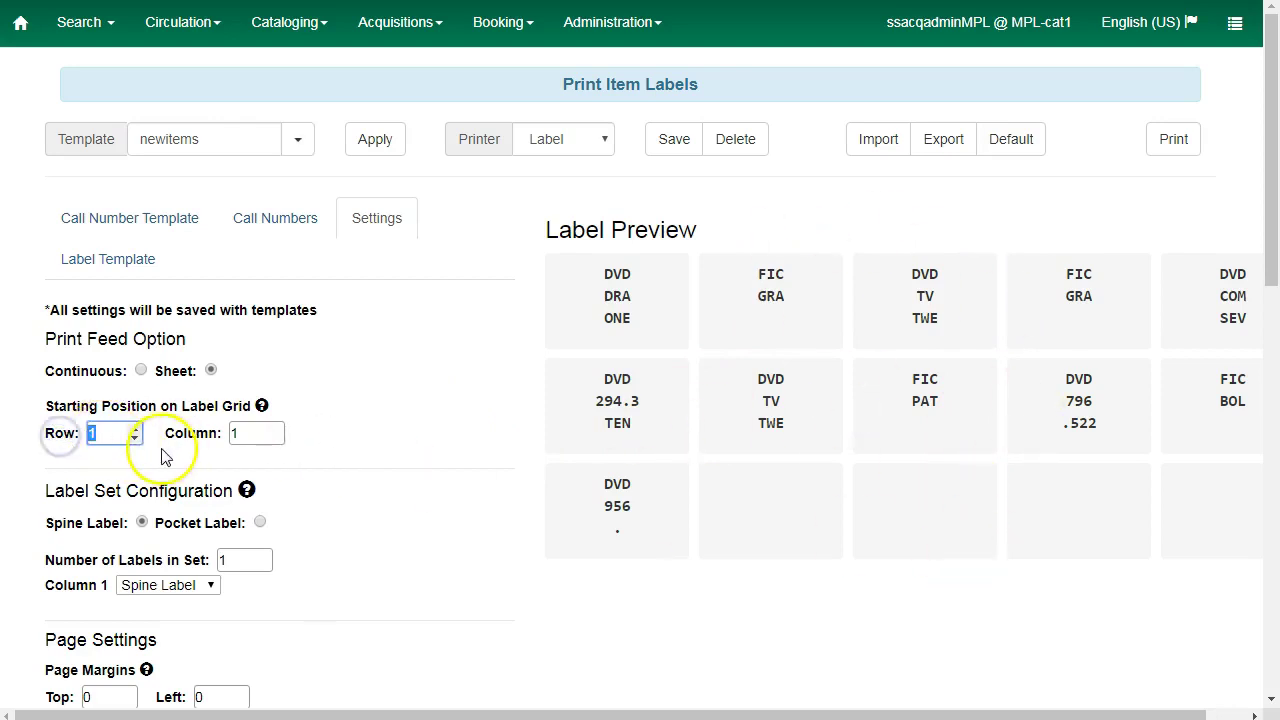
text(2)
double_click(241, 433)
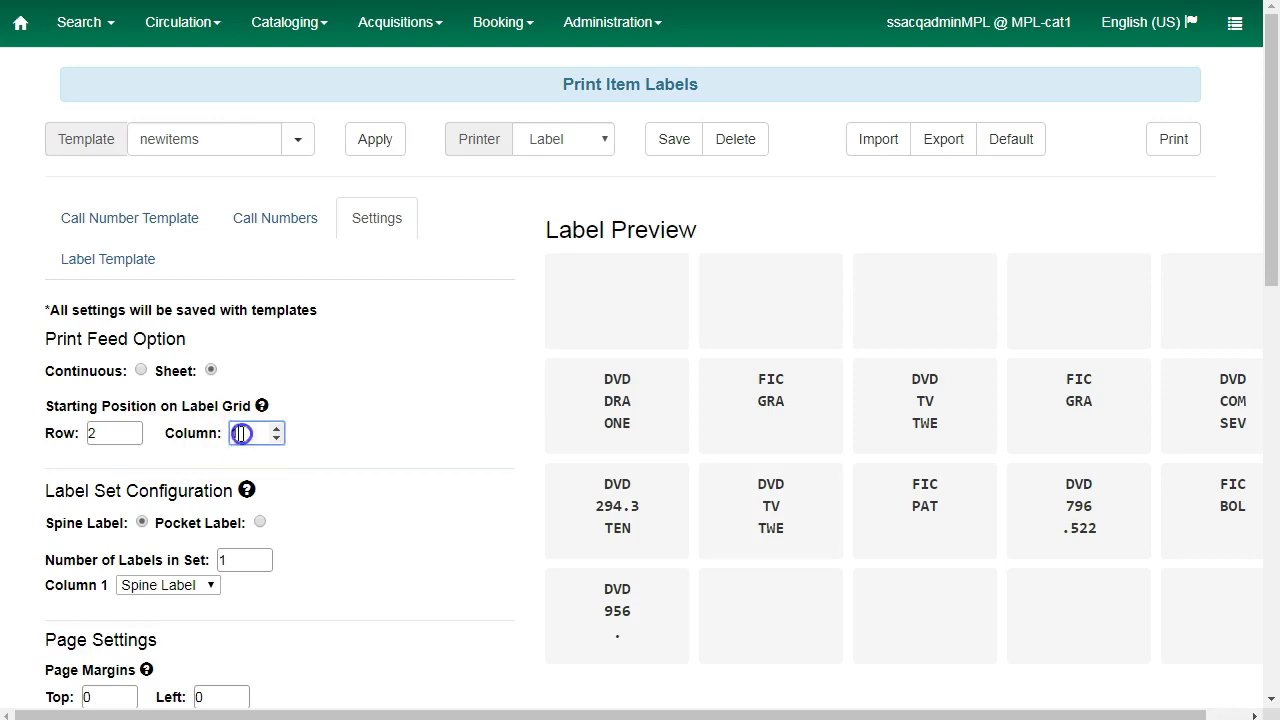
text(3)
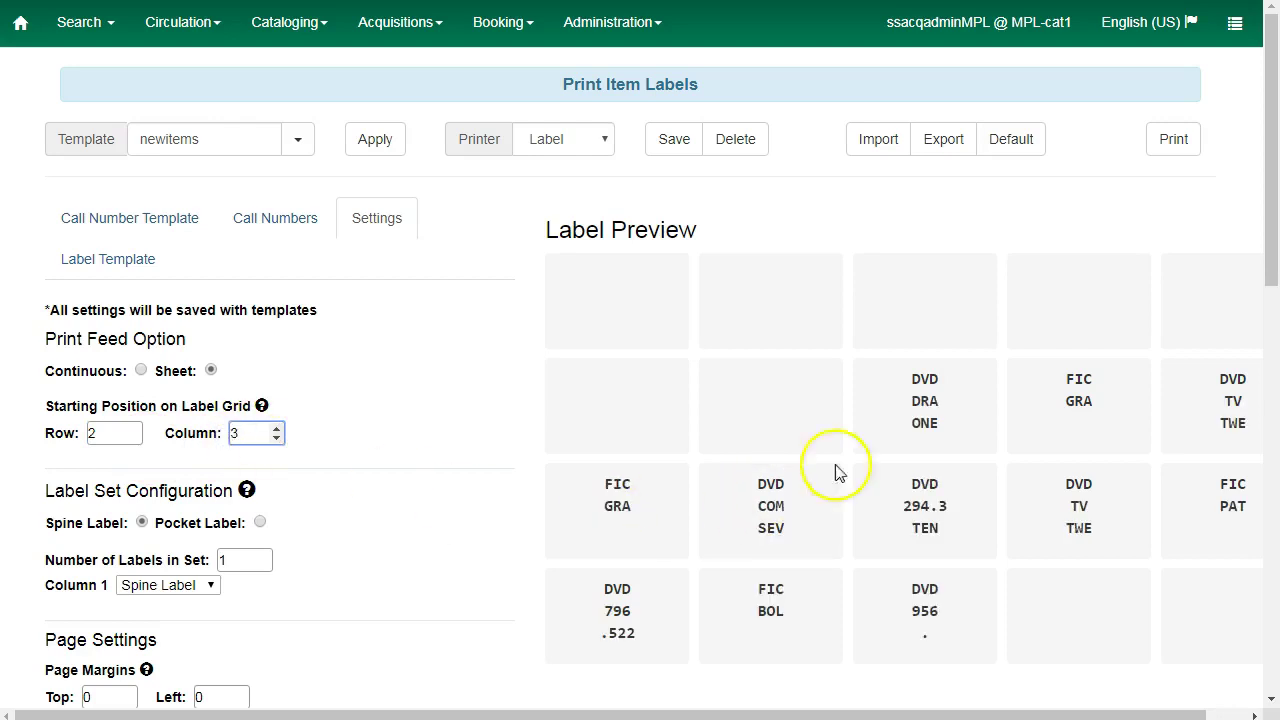